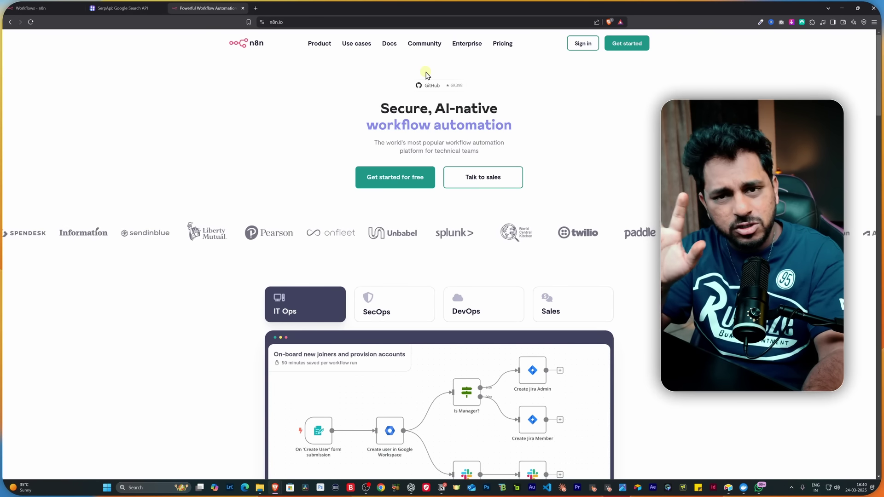
# - Switch to the 'Workflows - n8n' tab listing INDUS AGENT, Doc Preprocess and My workflow
pyautogui.click(45, 10)
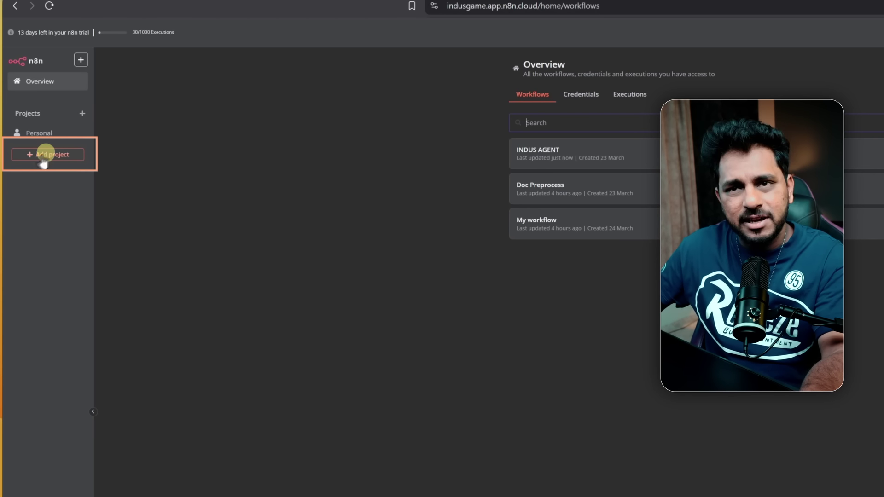
# - Create a new project named 'Yotube testing agents'
pyautogui.click(43, 159)
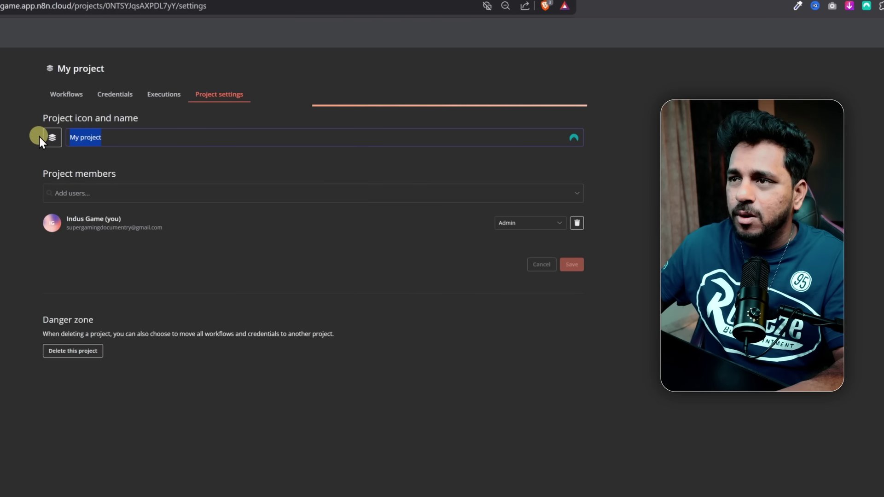
pyautogui.press('BackSpace')
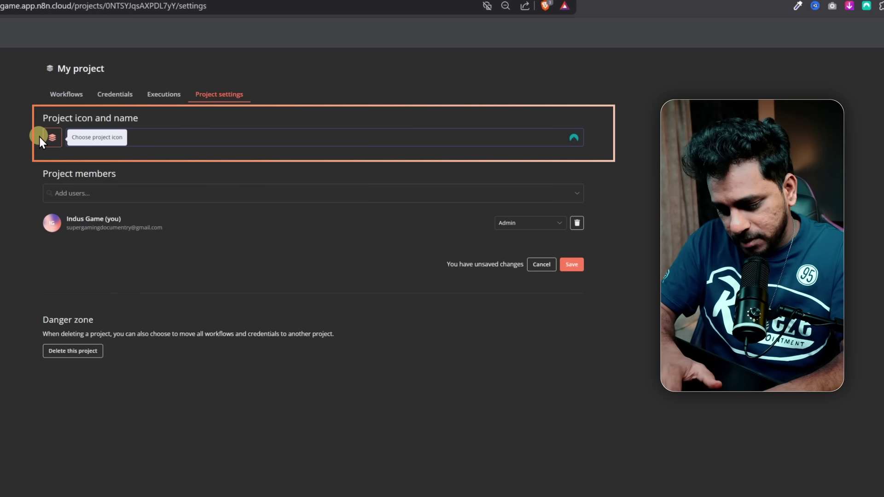
pyautogui.write('nts')
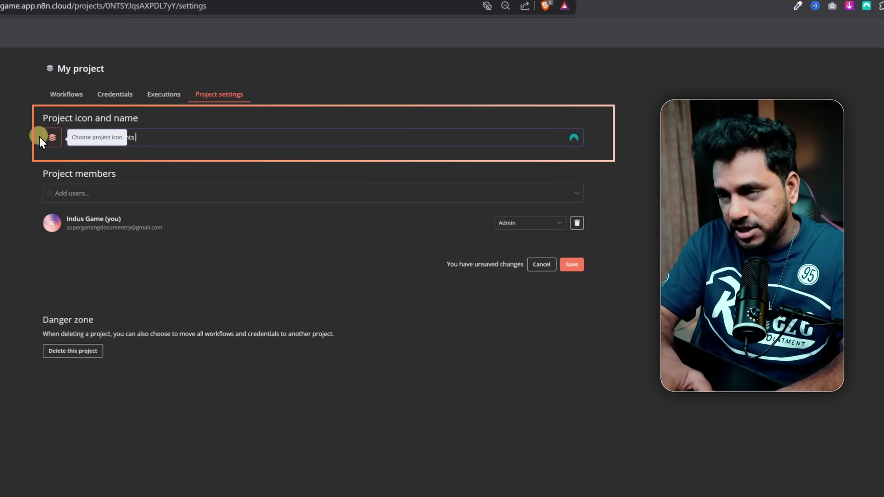
pyautogui.click(571, 265)
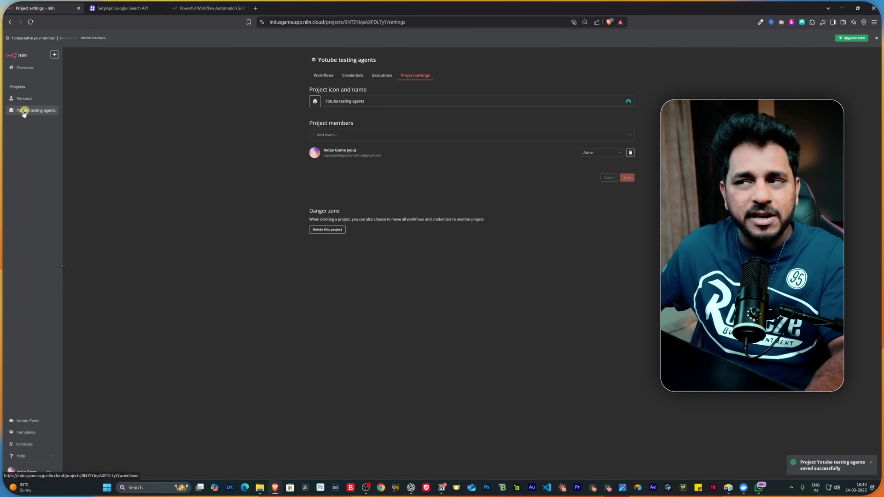
# - Browse the project's Credentials, Executions and Project settings, ending back on Workflows
pyautogui.click(24, 113)
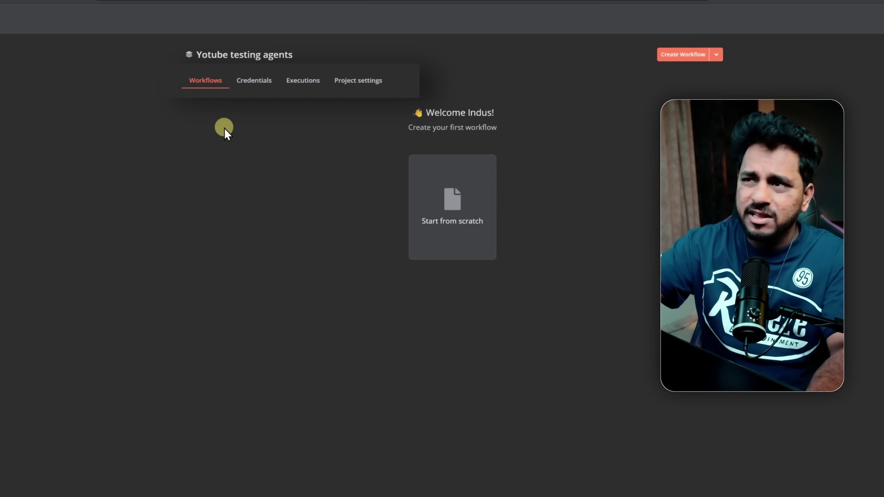
pyautogui.click(253, 87)
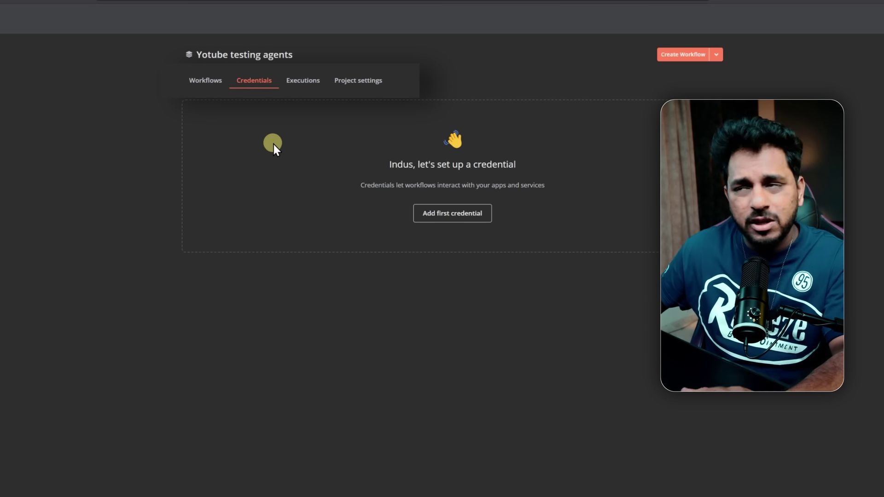
pyautogui.click(299, 86)
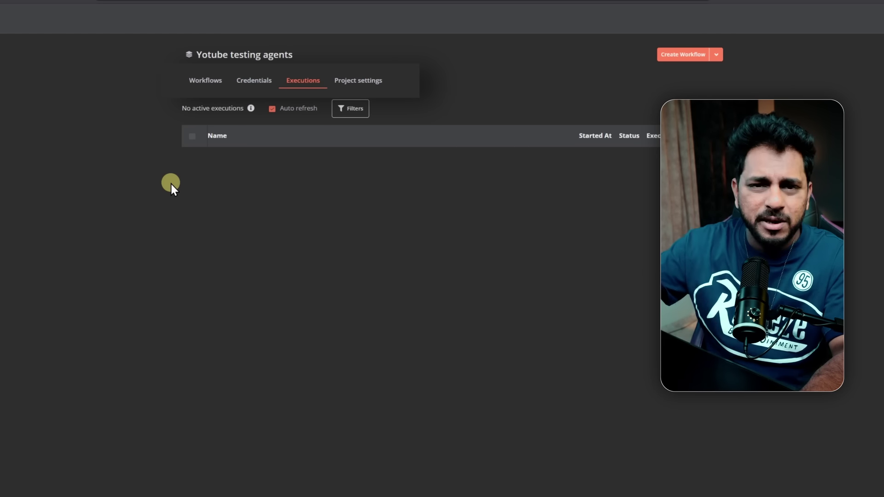
pyautogui.click(361, 83)
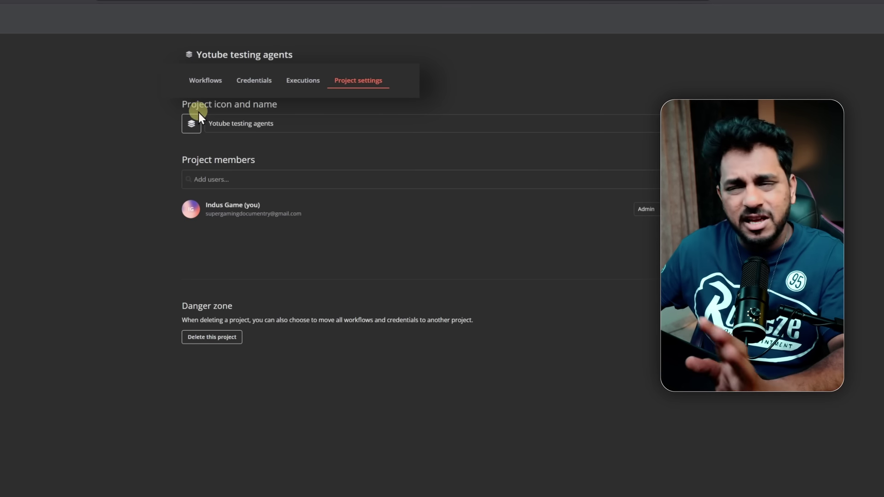
pyautogui.click(205, 81)
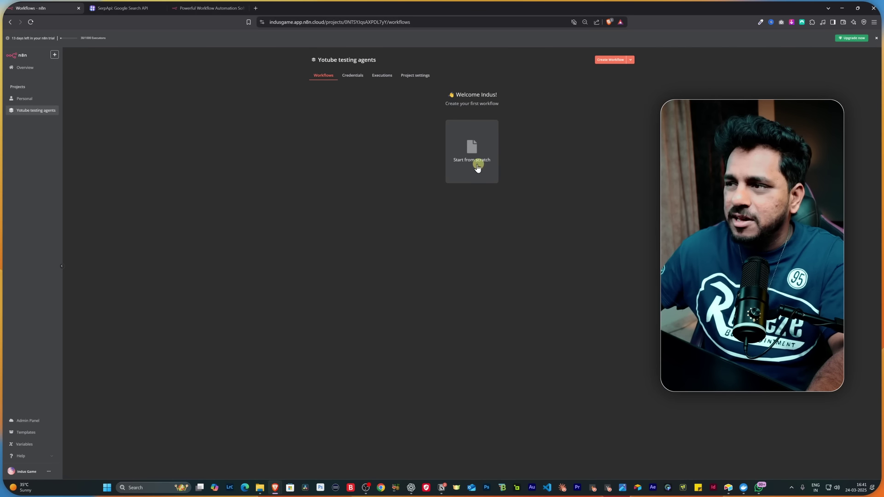
# - Start a workflow from scratch with Chat Trigger, found by searching 'cha', as its first step
pyautogui.click(470, 148)
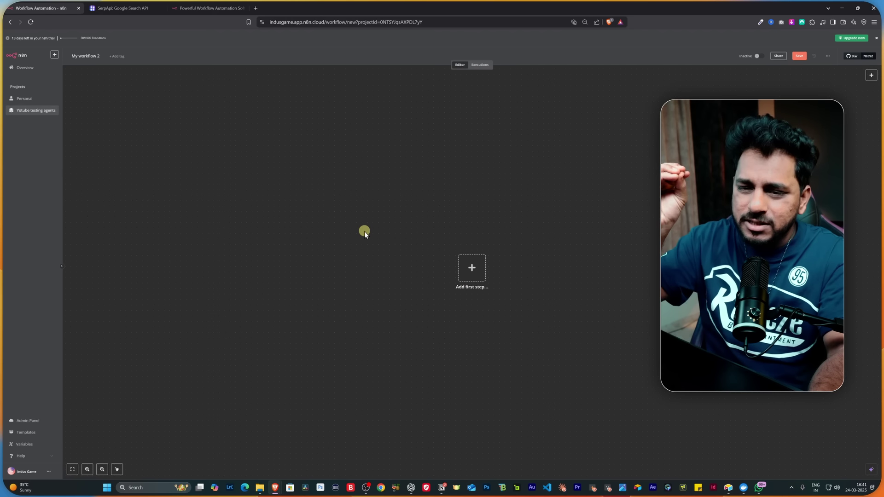
pyautogui.moveTo(469, 263); pyautogui.dragTo(282, 259)
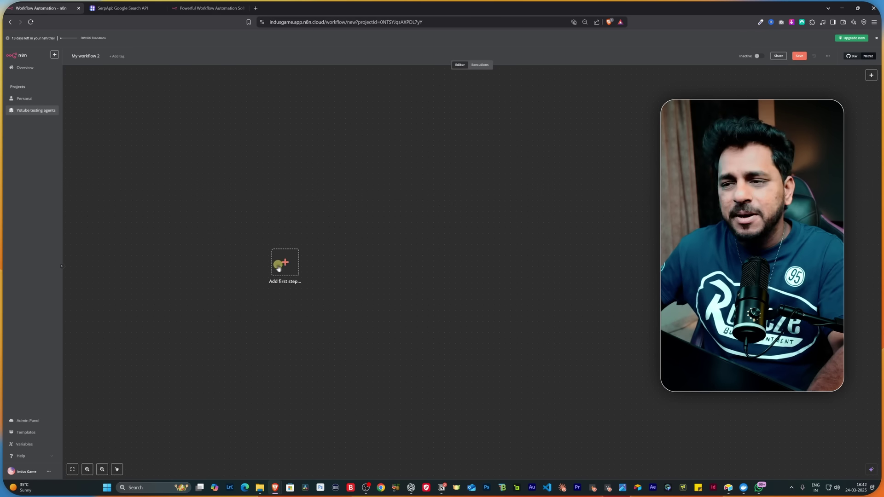
pyautogui.click(285, 266)
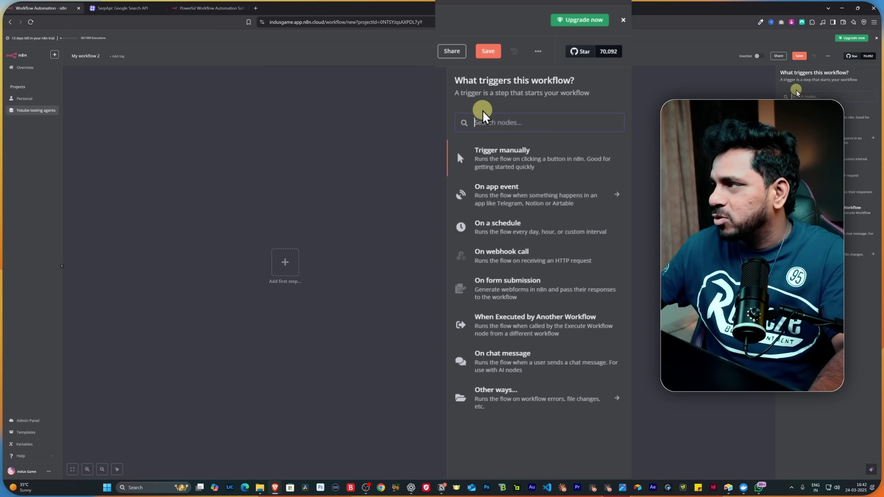
pyautogui.write('chat')
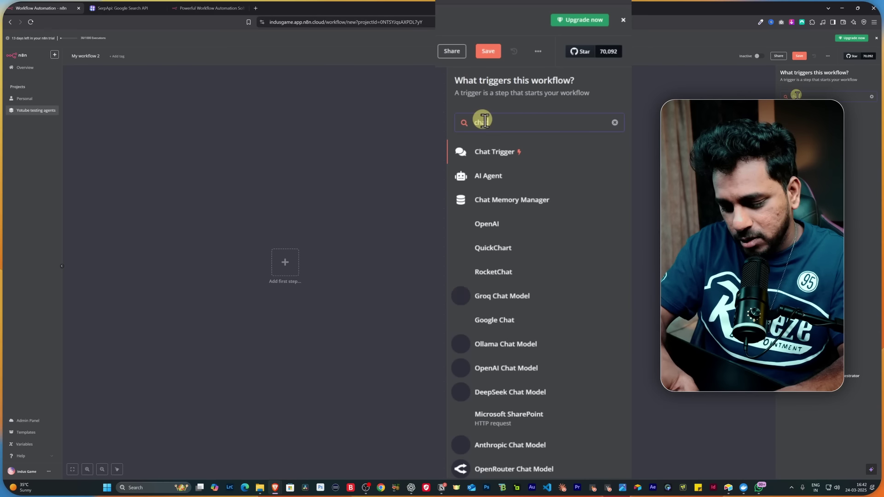
pyautogui.click(488, 147)
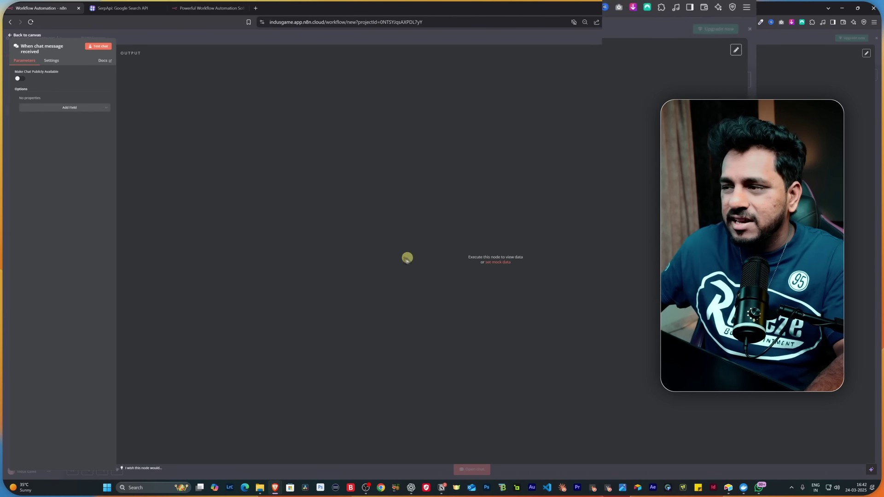
# - Close the chat trigger's settings, leaving 'When chat message received' alone on the canvas
pyautogui.click(18, 32)
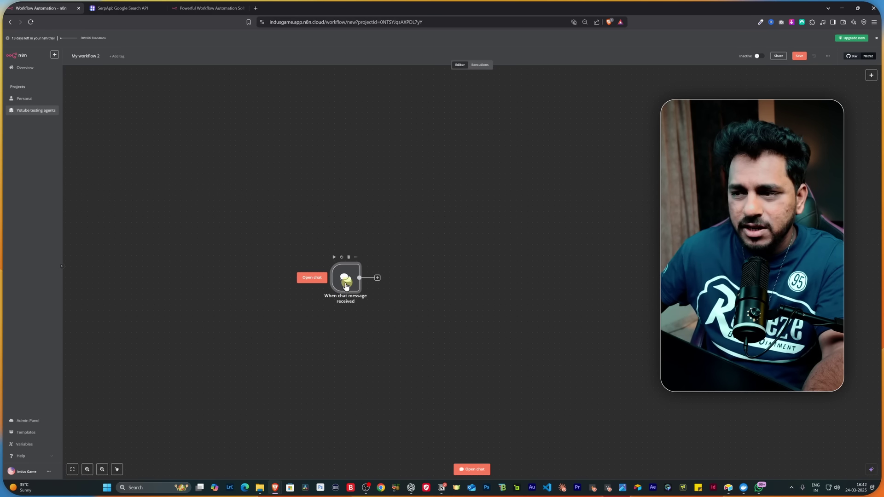
# - Delete the chat trigger node and re-add Chat Trigger via a 'chat' search
pyautogui.rightClick(338, 283)
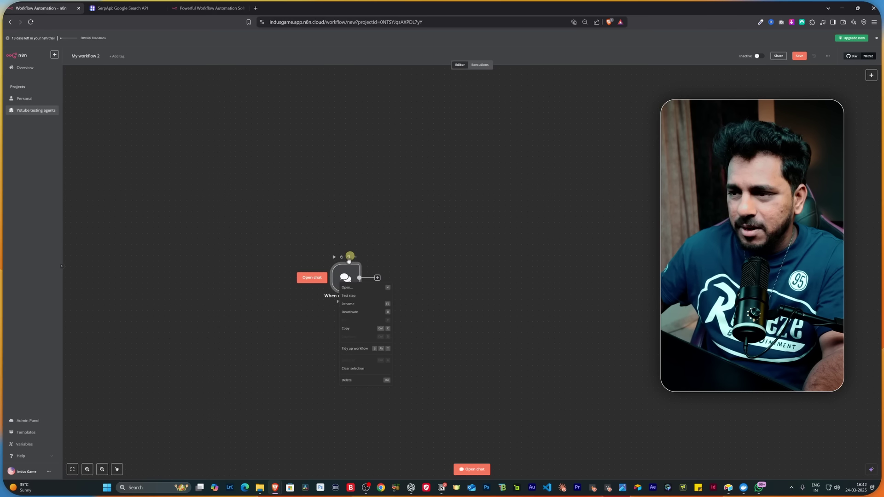
pyautogui.click(350, 257)
pyautogui.click(347, 257)
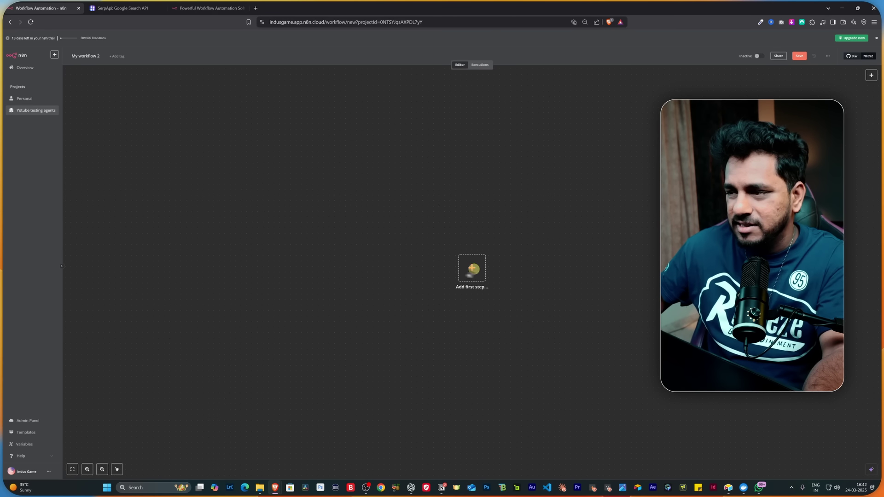
pyautogui.click(472, 272)
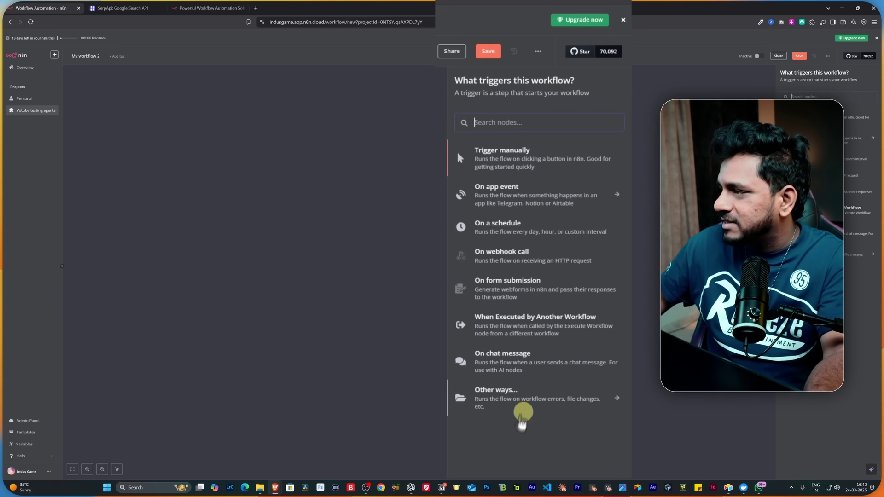
pyautogui.write('chat')
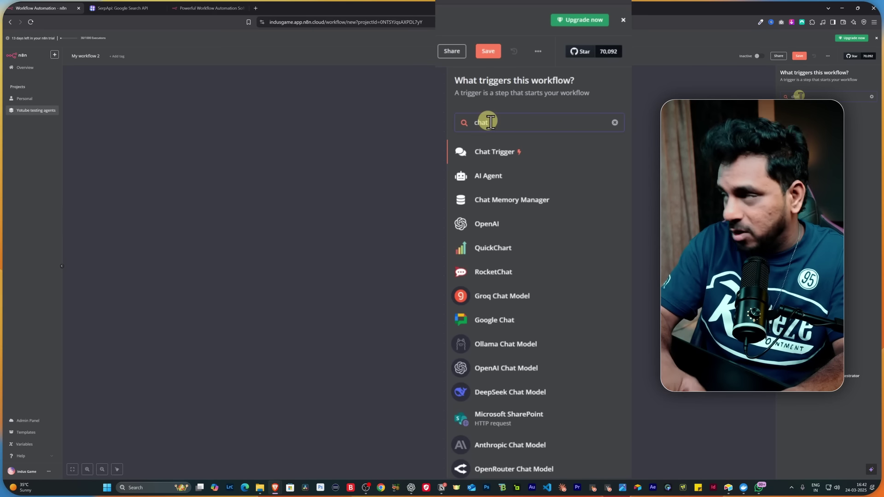
pyautogui.click(494, 152)
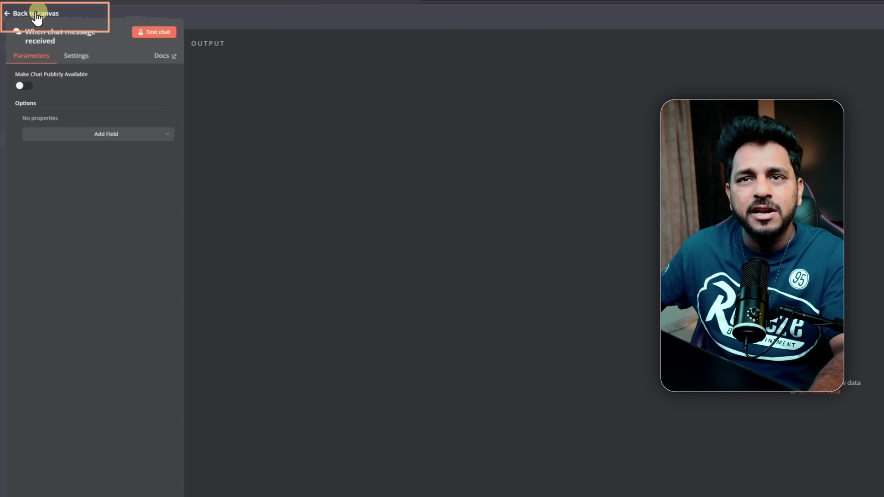
pyautogui.click(37, 15)
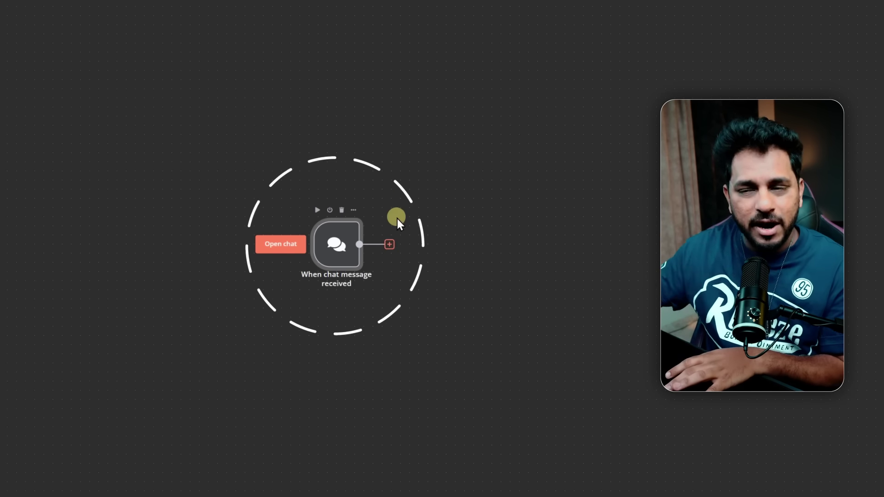
# - Add an Advanced AI > AI Agent after the trigger, prompted by the connected chat trigger
pyautogui.click(388, 246)
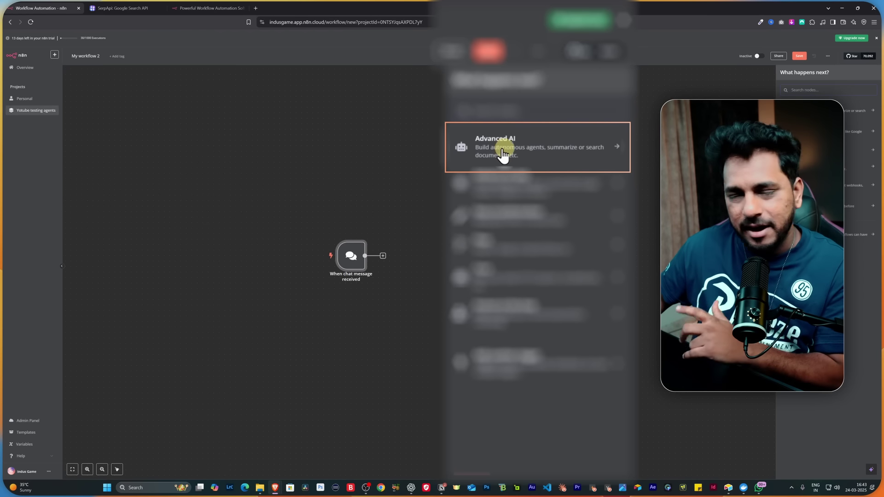
pyautogui.click(496, 148)
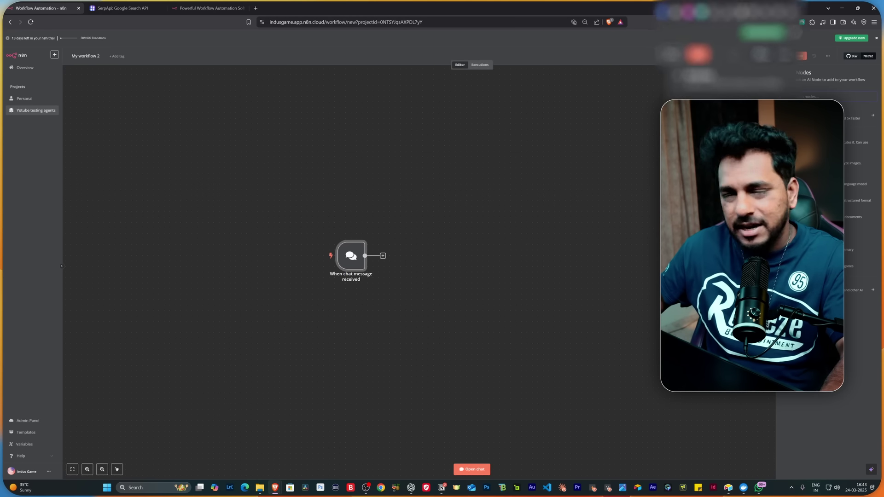
pyautogui.click(492, 202)
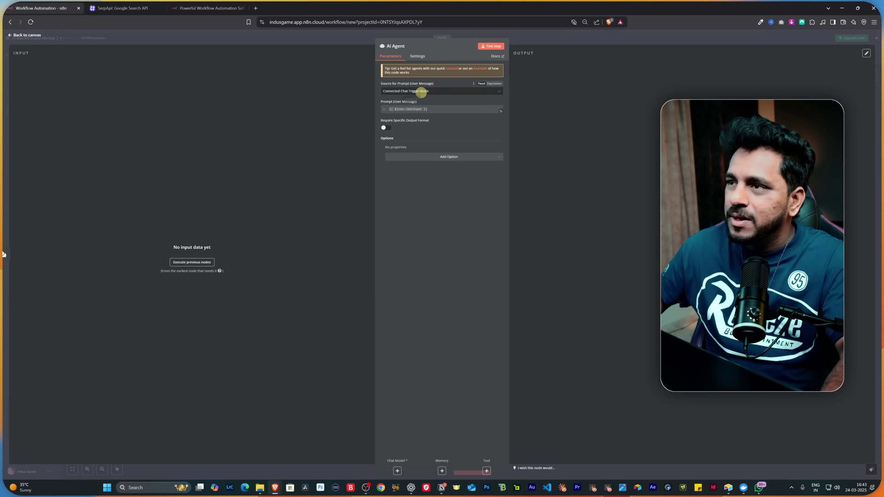
pyautogui.click(410, 92)
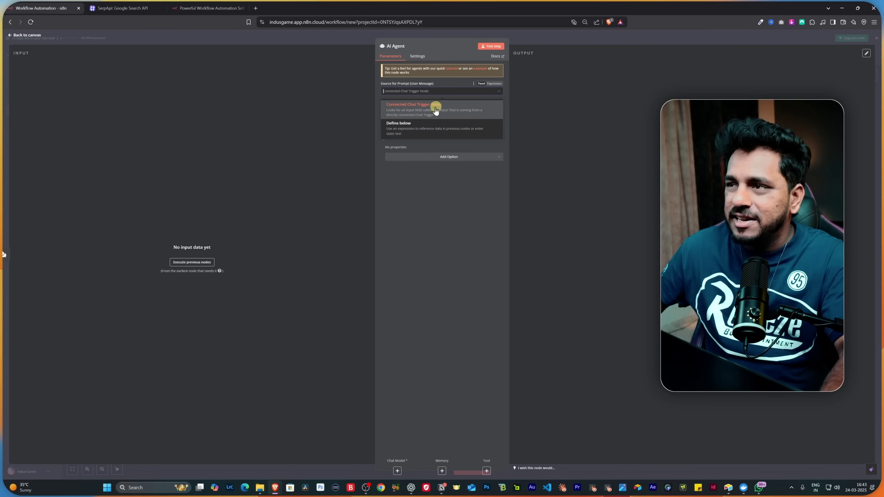
pyautogui.click(413, 191)
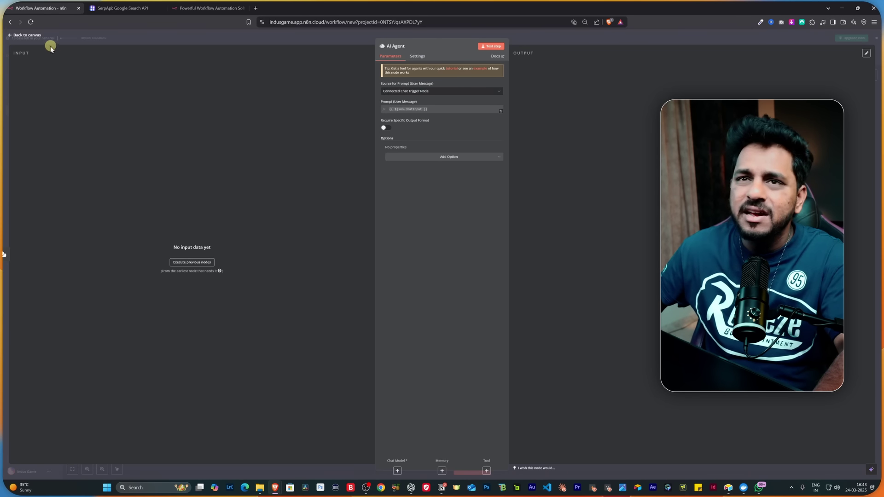
pyautogui.click(25, 36)
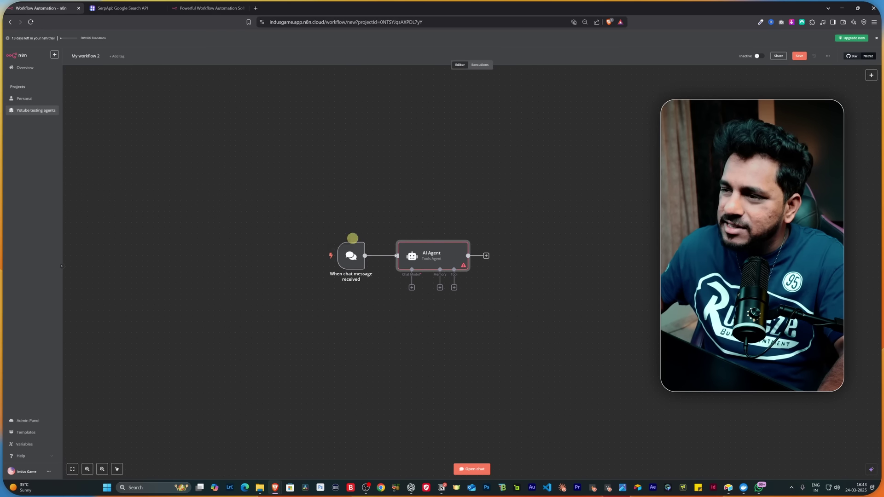
# - Bring up the 'What happens next?' node picker from the AI Agent's output
pyautogui.click(483, 255)
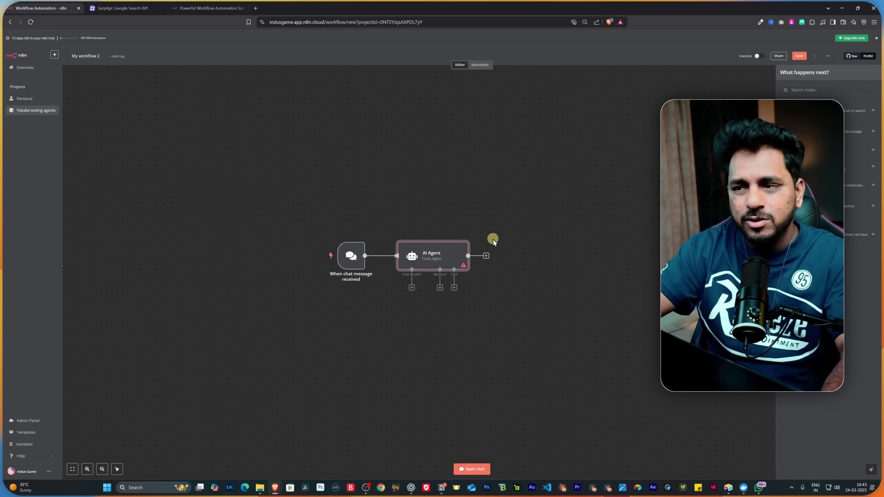
pyautogui.moveTo(351, 256)
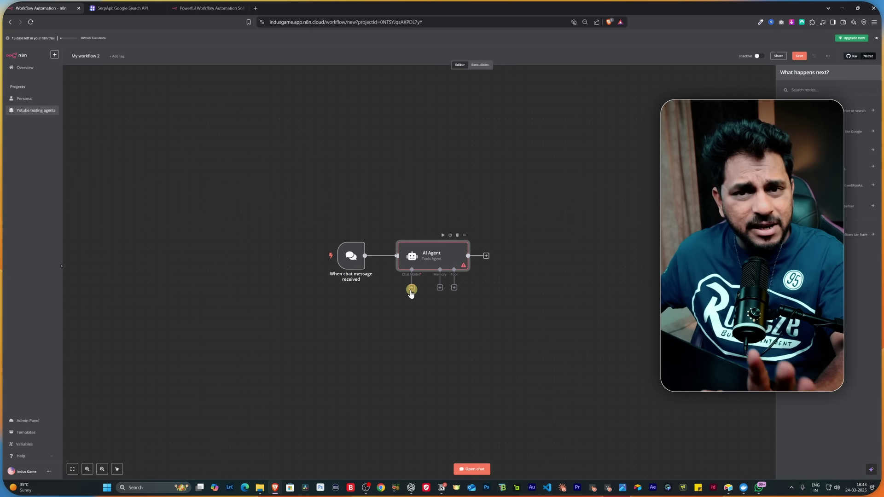
# - Attach an OpenAI Chat Model as the AI Agent's language model
pyautogui.click(411, 286)
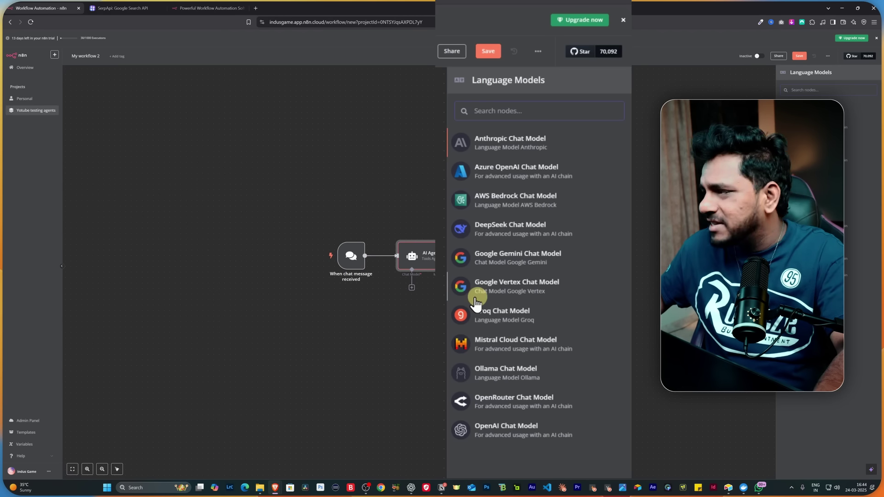
pyautogui.click(498, 436)
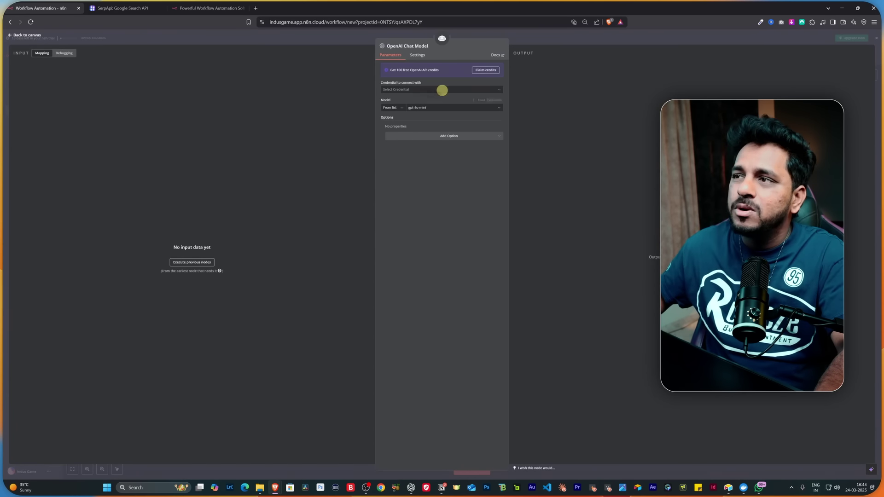
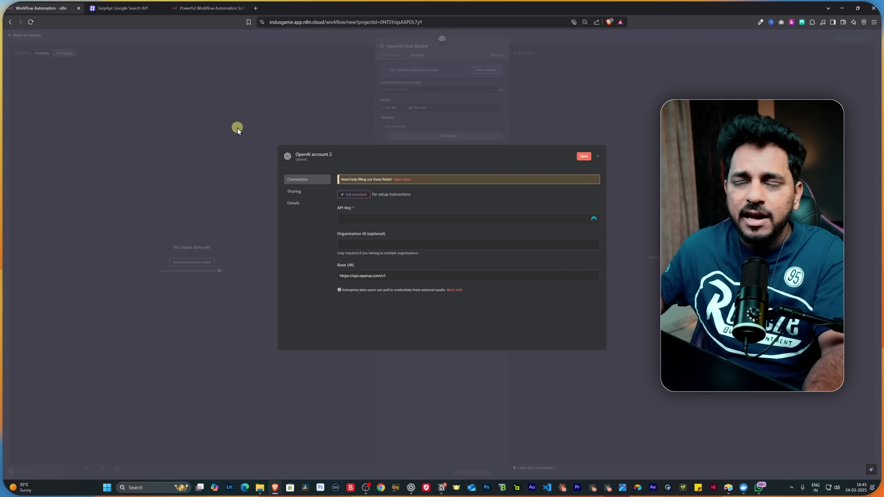
# - In a new tab, search Google for 'open ai dash' and open the 'OpenAI API: Overview' result
pyautogui.click(256, 9)
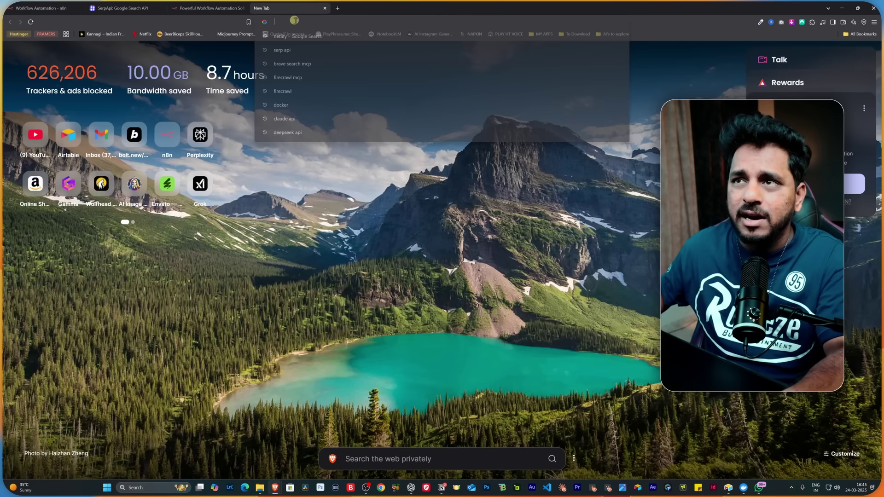
pyautogui.write('open ai dashboard')
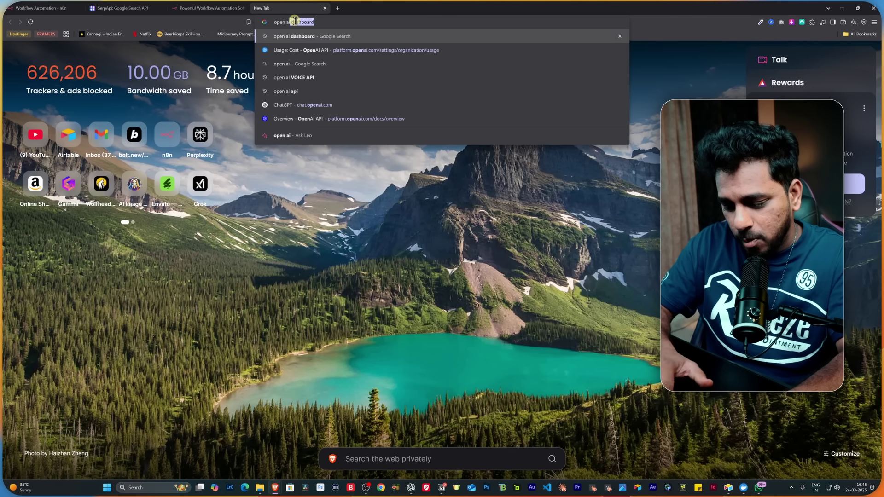
pyautogui.press('Return')
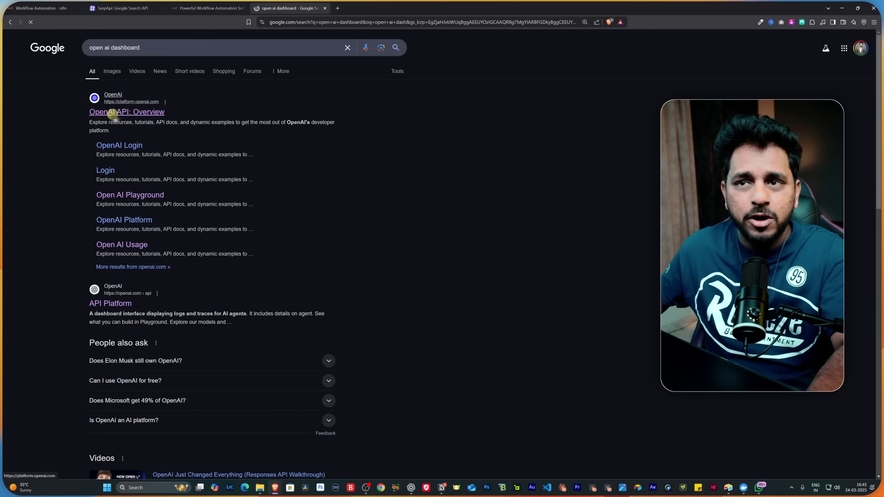
pyautogui.click(124, 117)
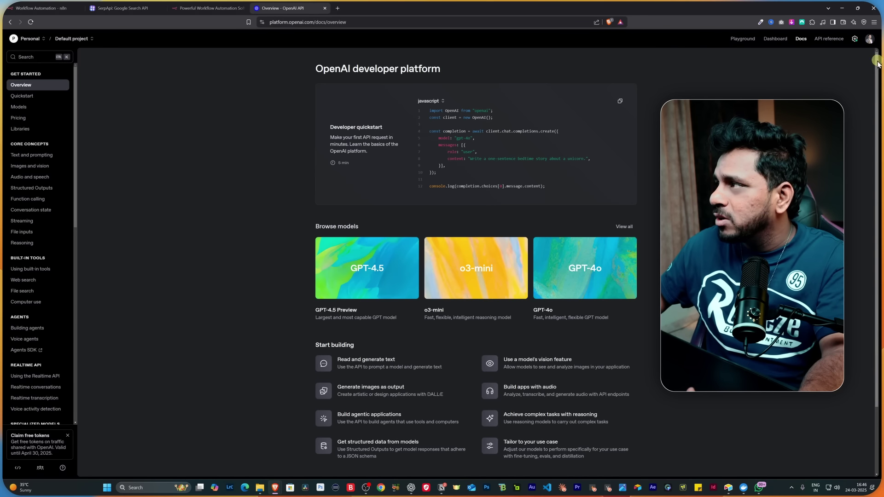
# - Go to the API keys page of the OpenAI Platform dashboard
pyautogui.click(870, 39)
pyautogui.click(775, 39)
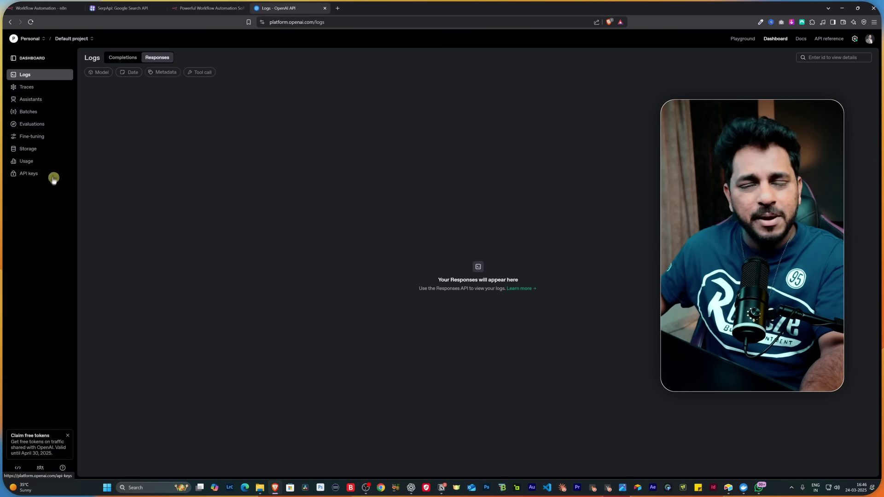
pyautogui.click(30, 174)
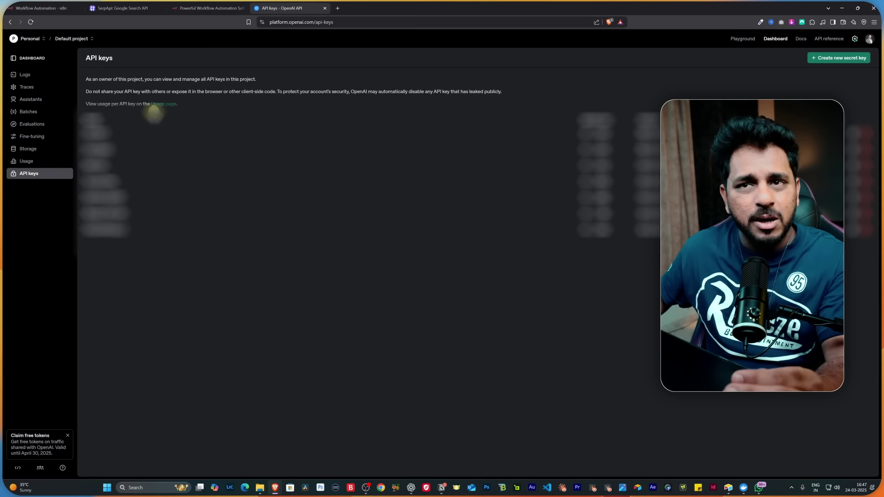
# - Create a secret key named 'TEST n8n', dismiss the notice, and return to the n8n tab
pyautogui.click(829, 59)
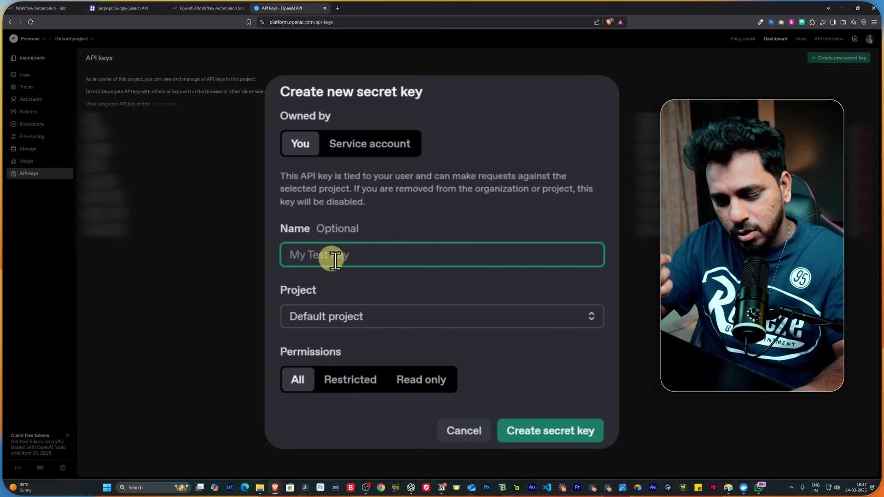
pyautogui.write('TEST')
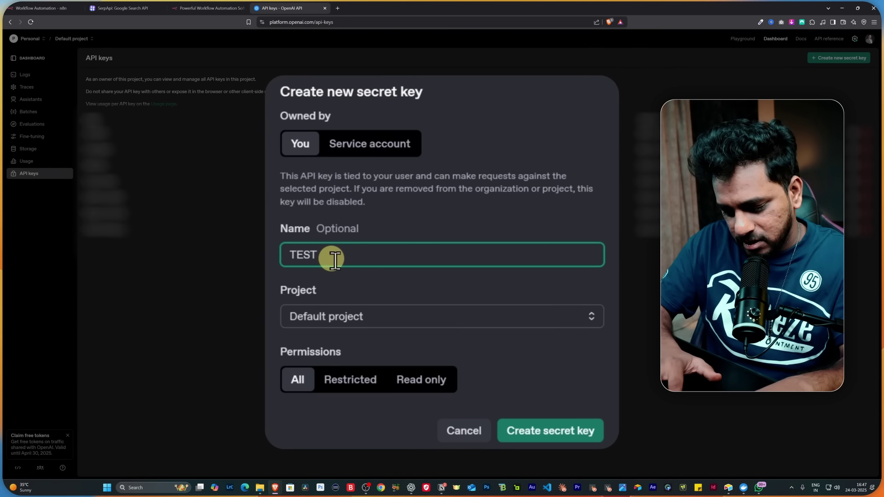
pyautogui.write(' n8n')
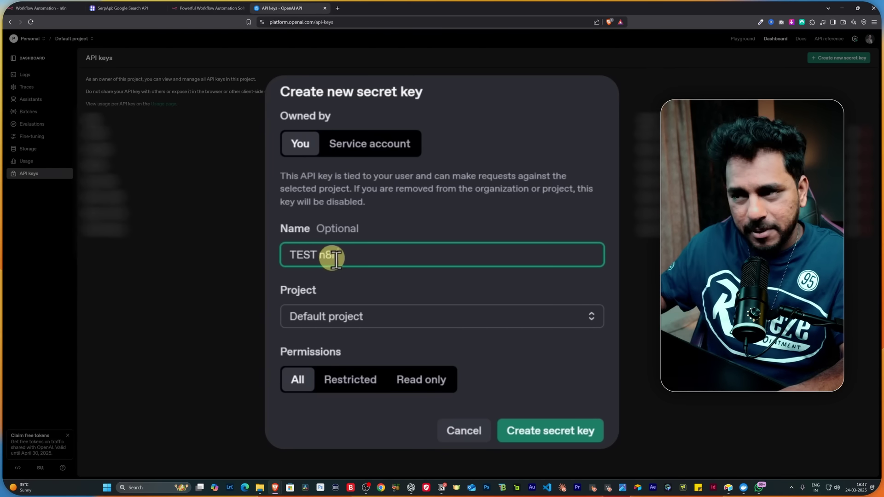
pyautogui.click(546, 431)
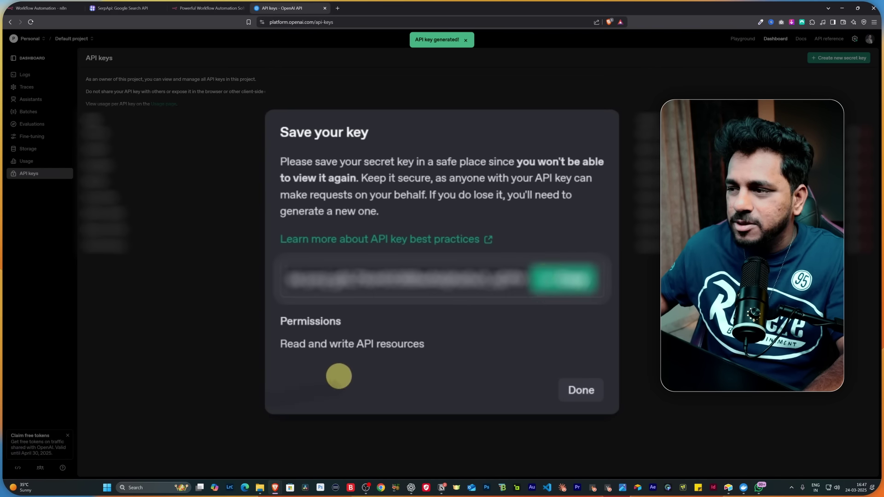
pyautogui.click(551, 393)
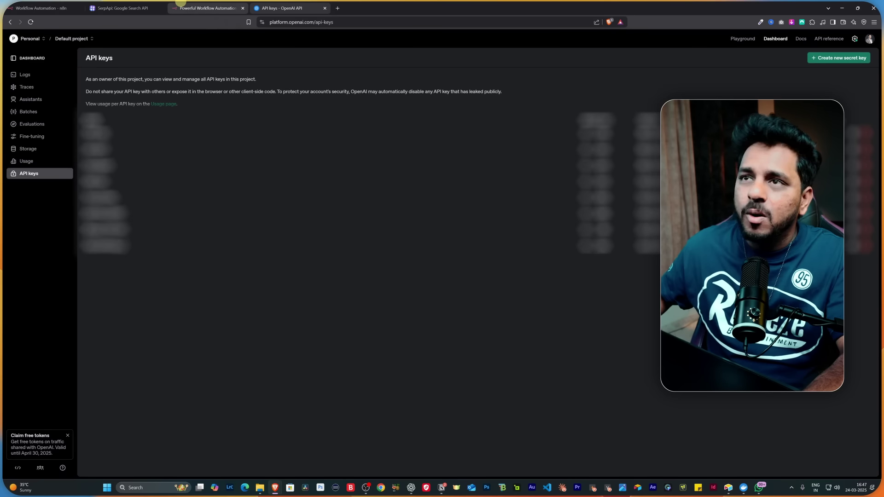
pyautogui.click(37, 8)
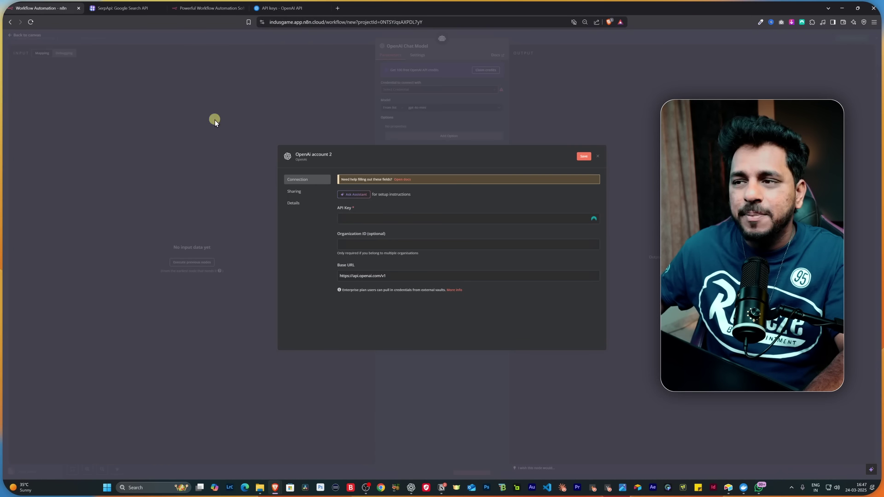
# - Paste the new secret key into the OpenAI account 2 credential's API Key field
pyautogui.click(353, 217)
pyautogui.hotkey('ctrl', 'v')
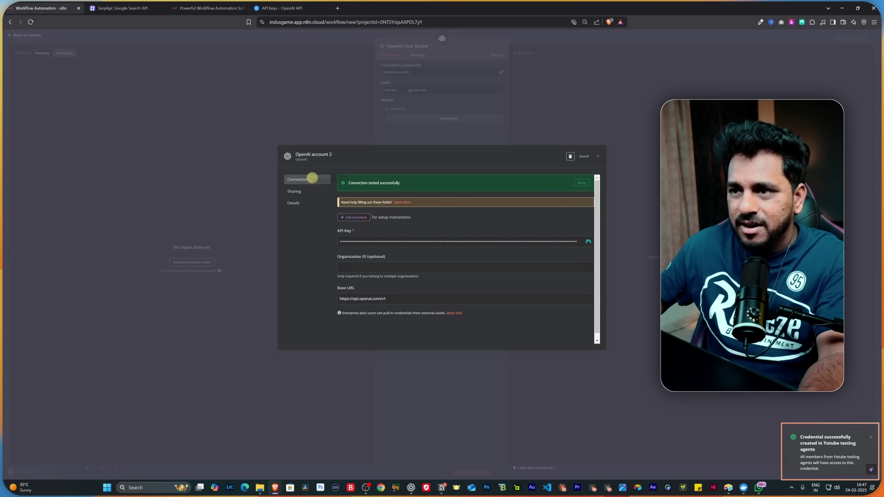
# - Close the credential, browse the model list, and keep gpt-4o-mini with OpenAI account 2
pyautogui.click(598, 156)
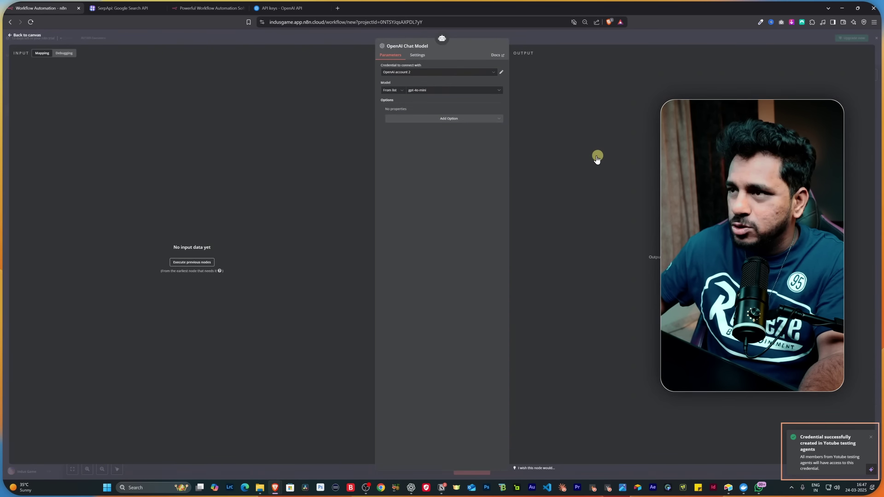
pyautogui.click(424, 91)
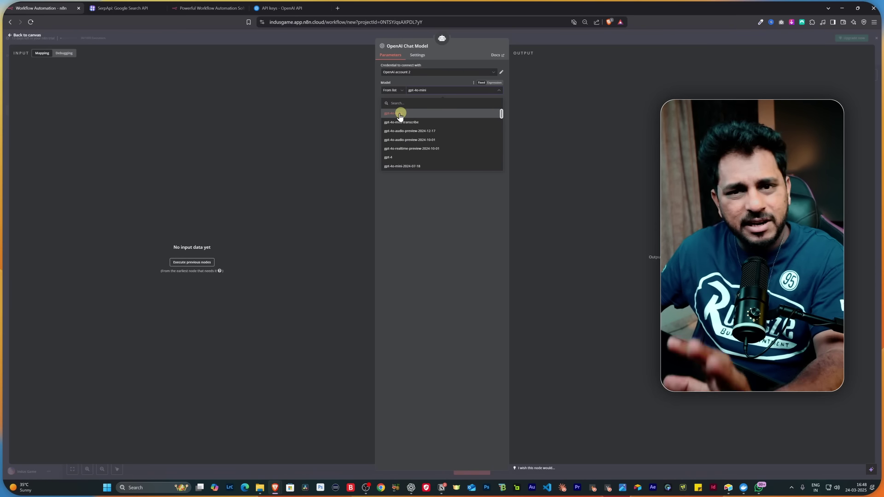
pyautogui.click(412, 115)
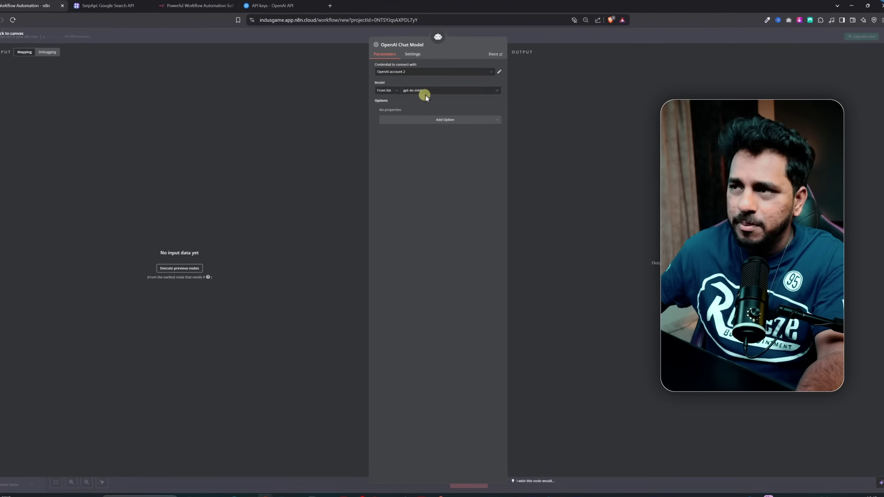
pyautogui.click(420, 91)
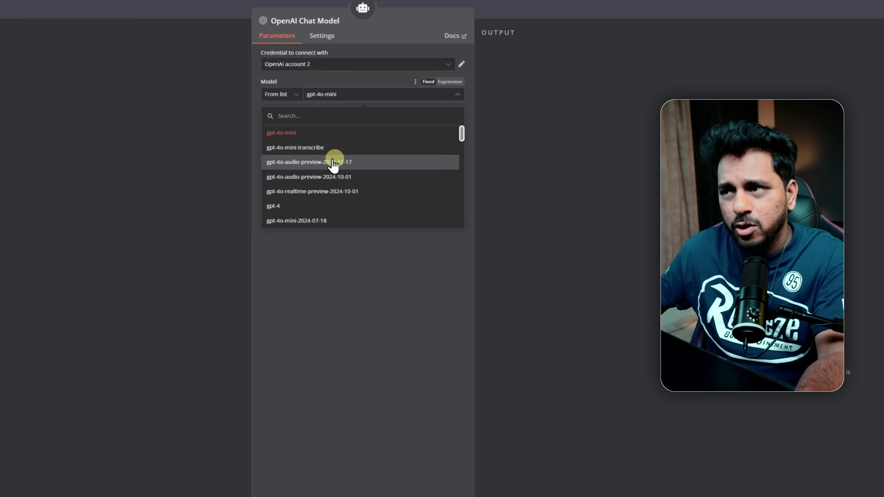
pyautogui.scroll(-10, 326, 187)
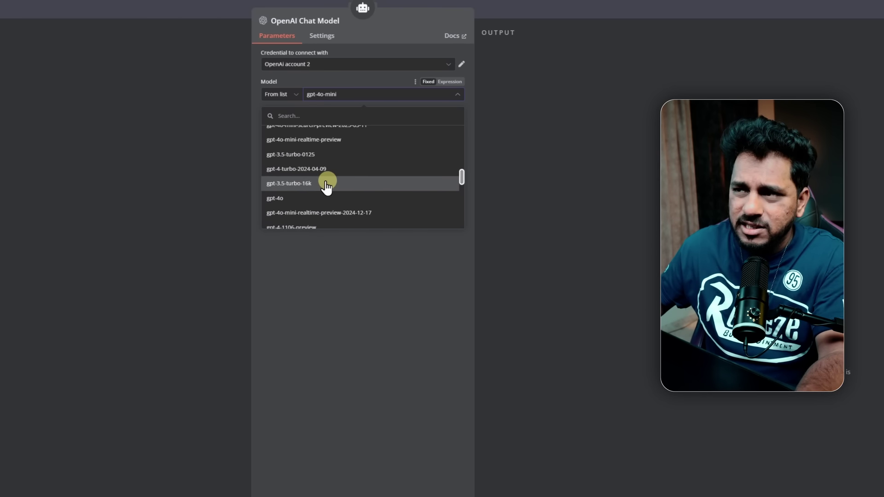
pyautogui.scroll(-2, 326, 186)
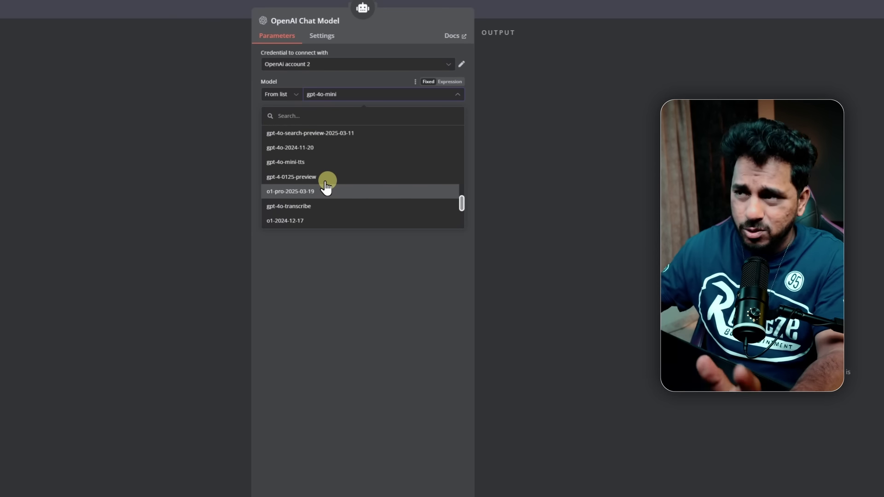
pyautogui.scroll(12, 326, 186)
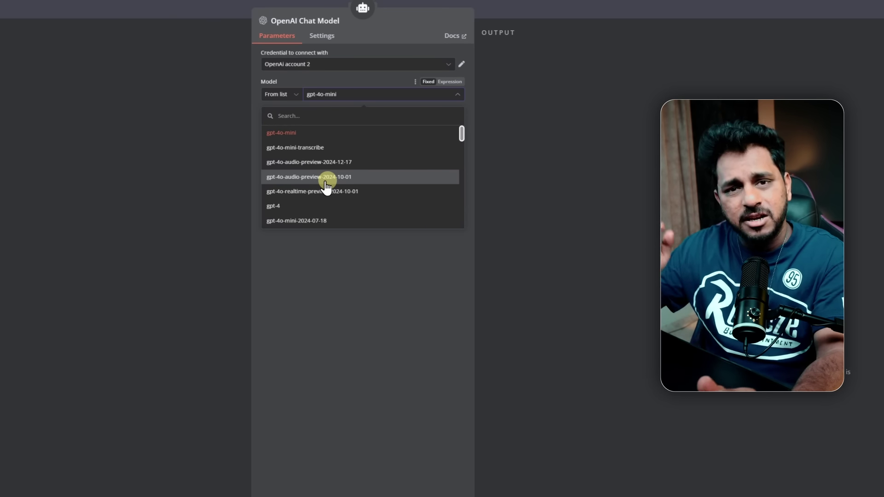
pyautogui.click(284, 133)
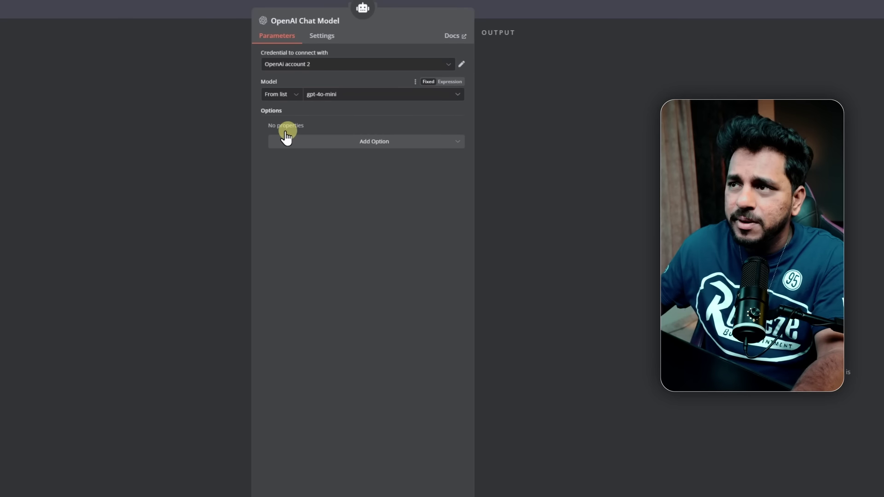
pyautogui.click(368, 69)
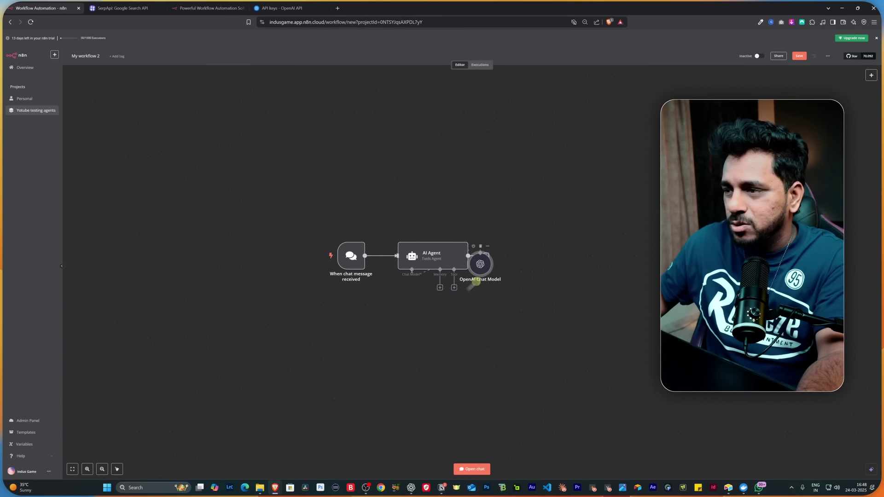
# - Place the OpenAI Chat Model node beneath the AI Agent and show its Memory options
pyautogui.moveTo(418, 318); pyautogui.dragTo(383, 326)
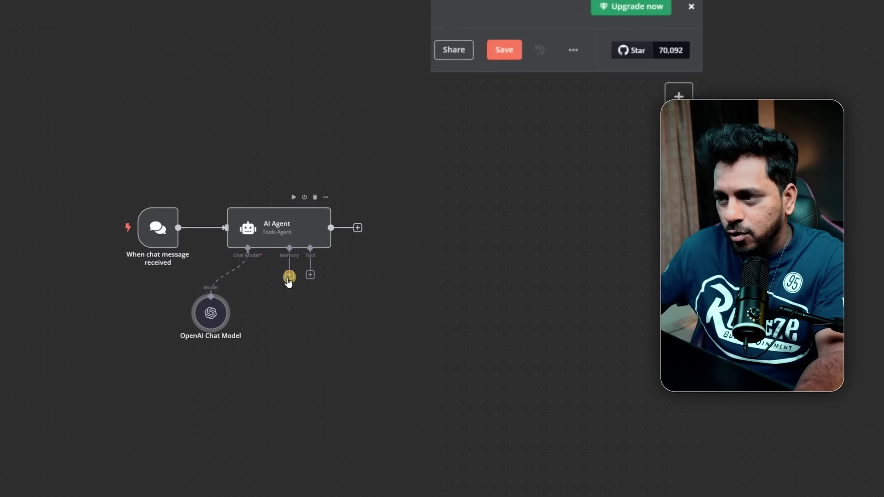
pyautogui.click(289, 276)
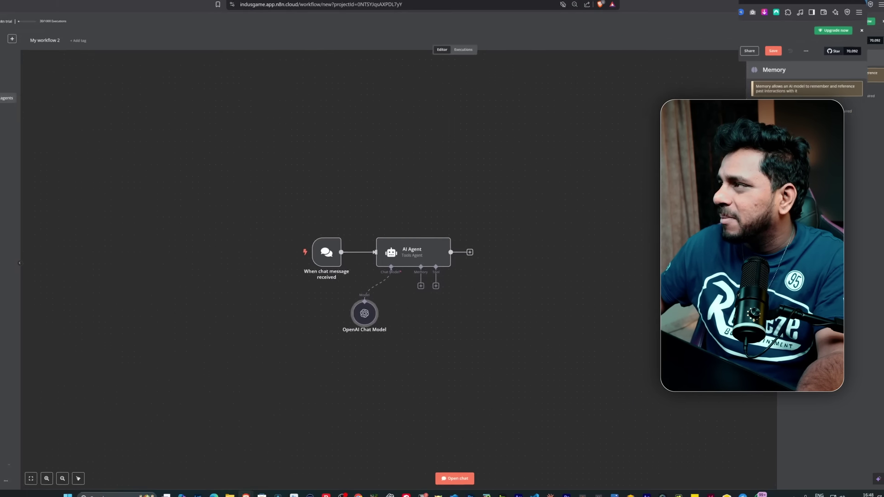
# - Add Simple Memory using the Connected Chat Trigger Node as the session ID source
pyautogui.click(783, 118)
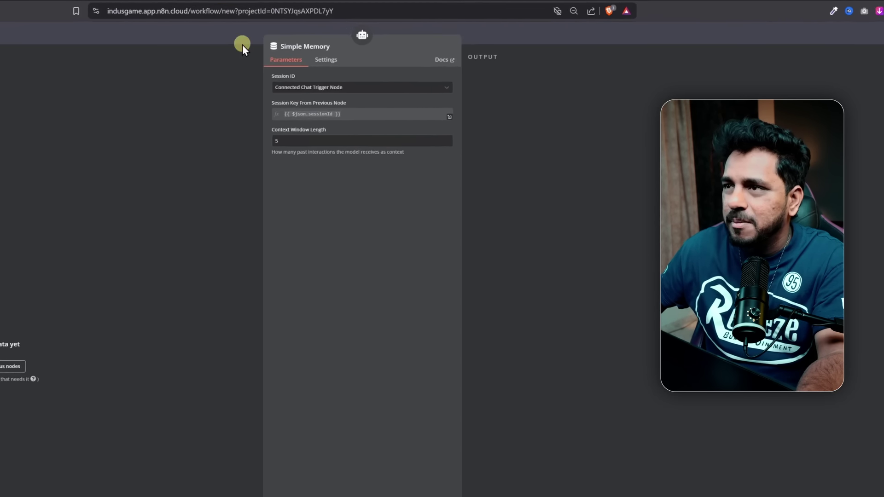
pyautogui.click(334, 90)
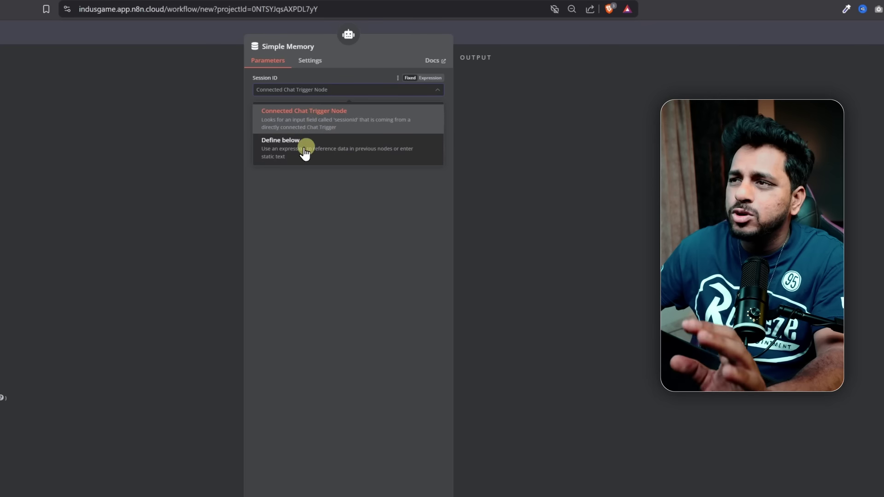
pyautogui.click(310, 115)
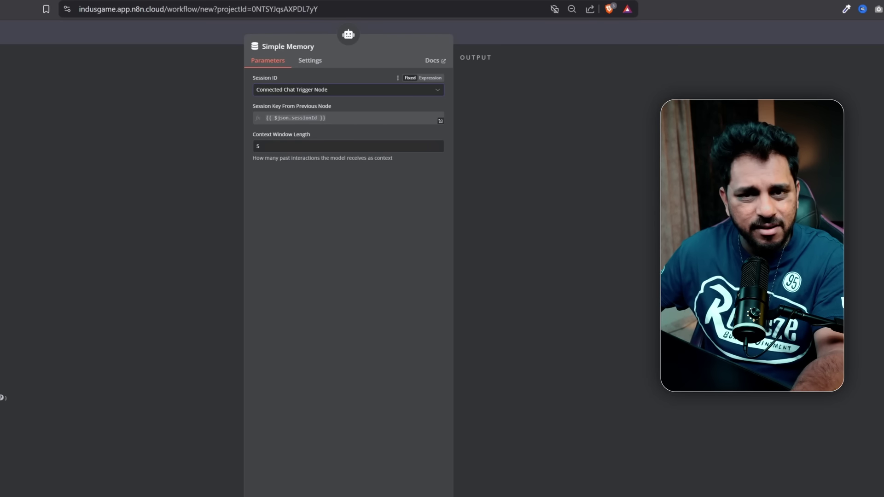
pyautogui.click(32, 41)
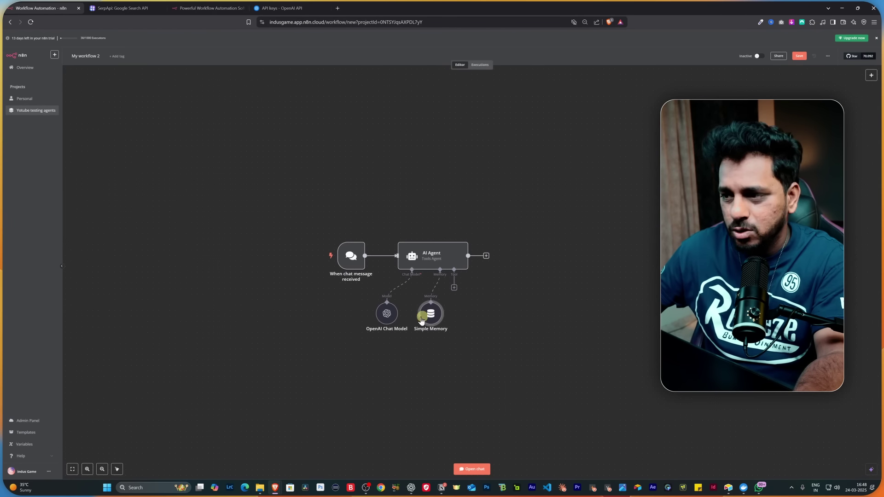
# - Rearrange the chat model and memory nodes, then attach a Calculator tool found by searching 'calc'
pyautogui.moveTo(387, 317); pyautogui.dragTo(365, 322)
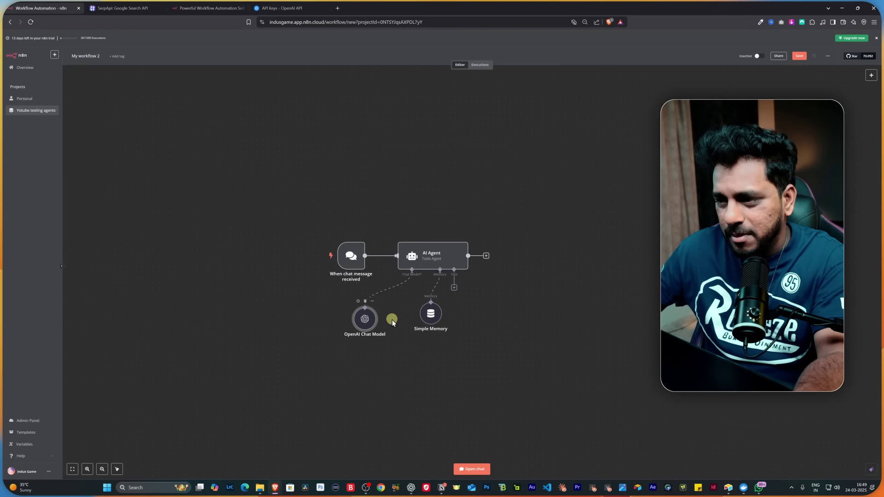
pyautogui.moveTo(436, 331); pyautogui.dragTo(408, 363)
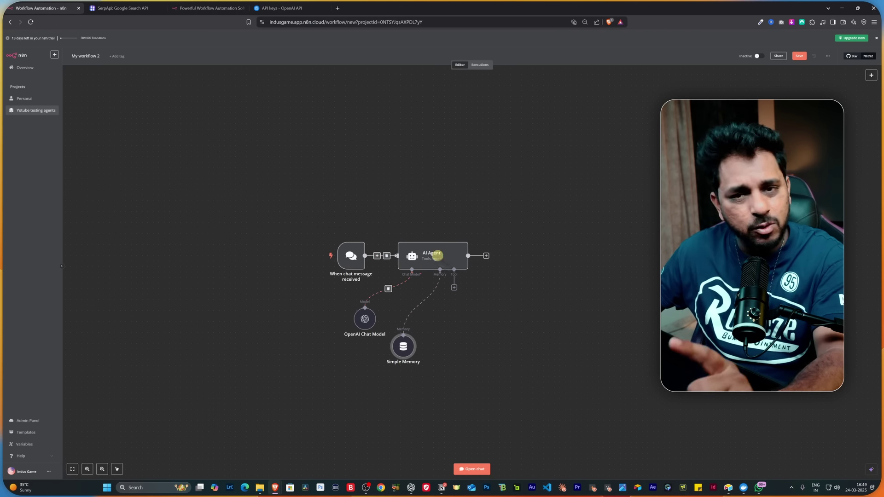
pyautogui.click(453, 289)
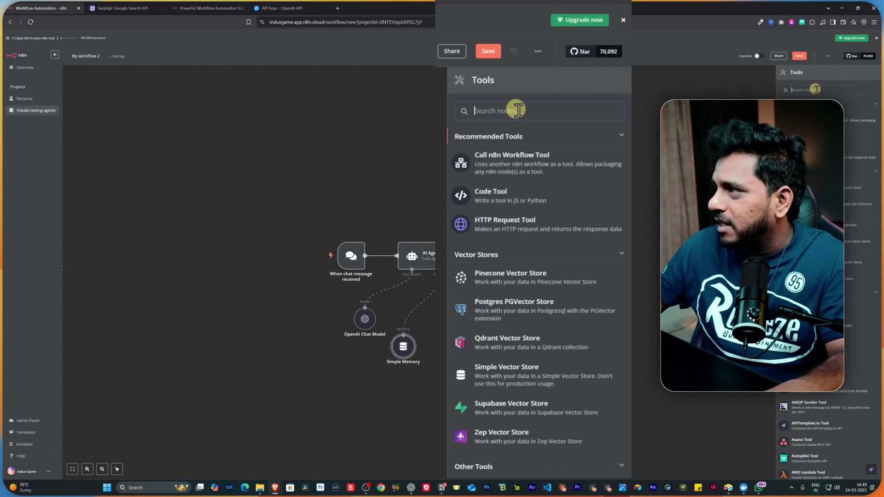
pyautogui.write('calc')
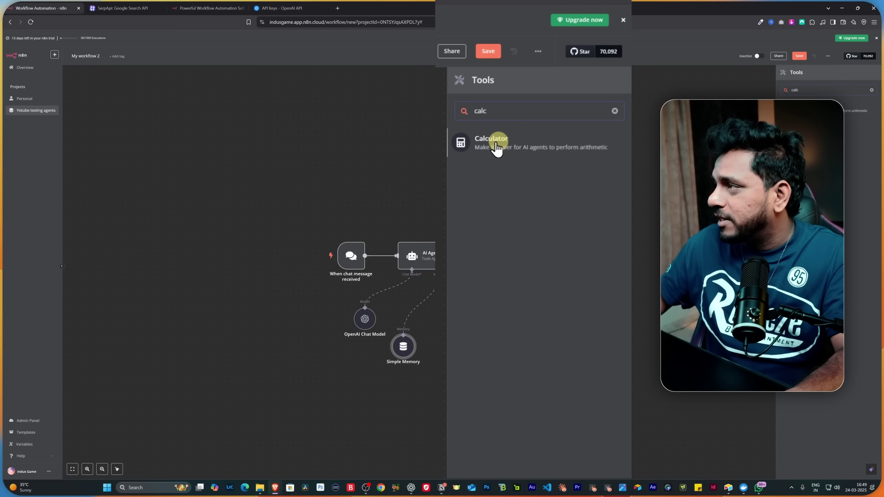
pyautogui.click(803, 112)
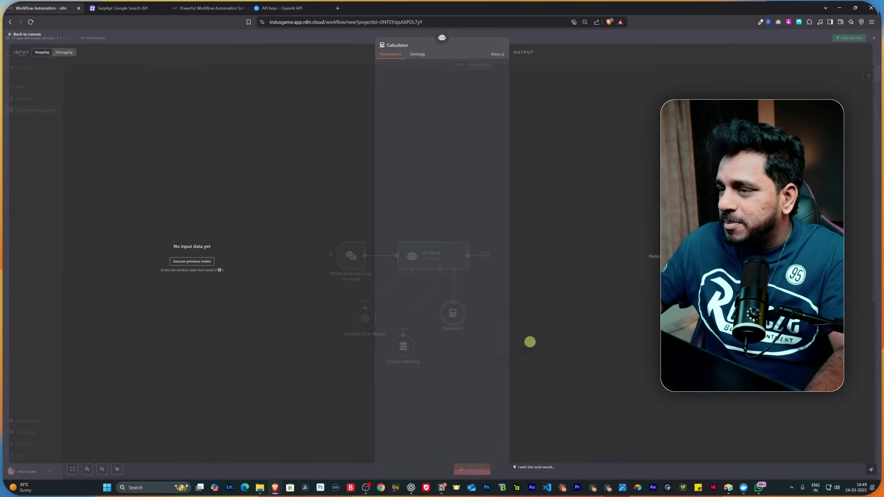
pyautogui.click(8, 35)
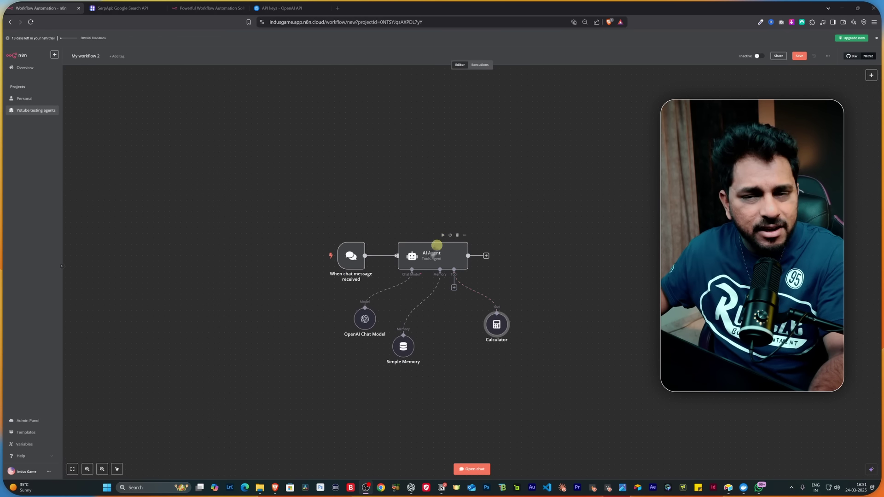
pyautogui.moveTo(447, 289)
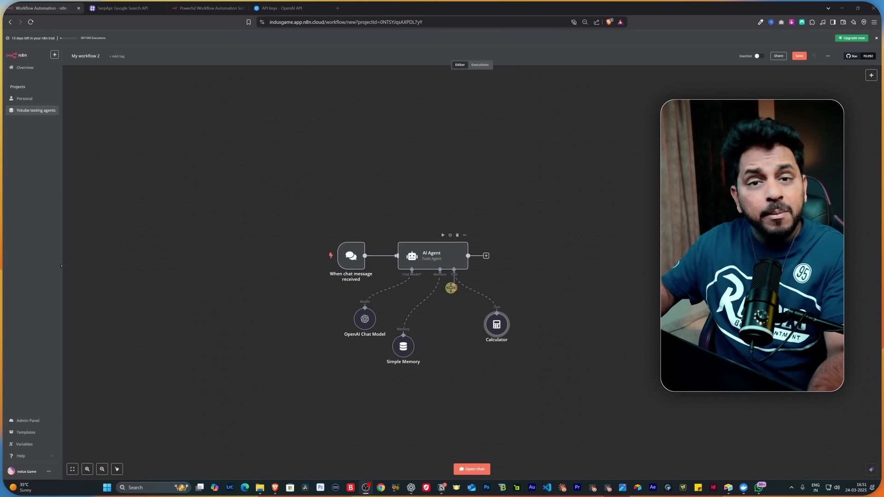
# - Close the OpenAI API keys tab, browse serpapi.com, and go to its Sign In page
pyautogui.click(326, 9)
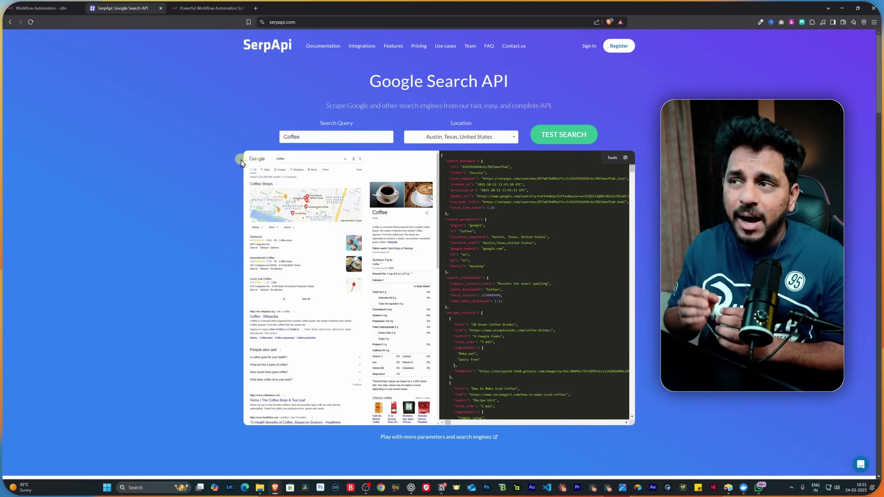
pyautogui.scroll(-15, 175, 182)
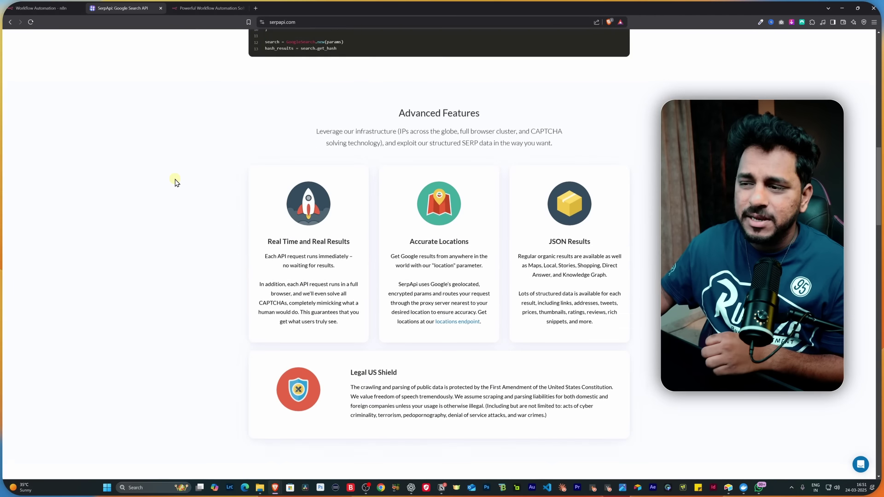
pyautogui.scroll(-20, 176, 181)
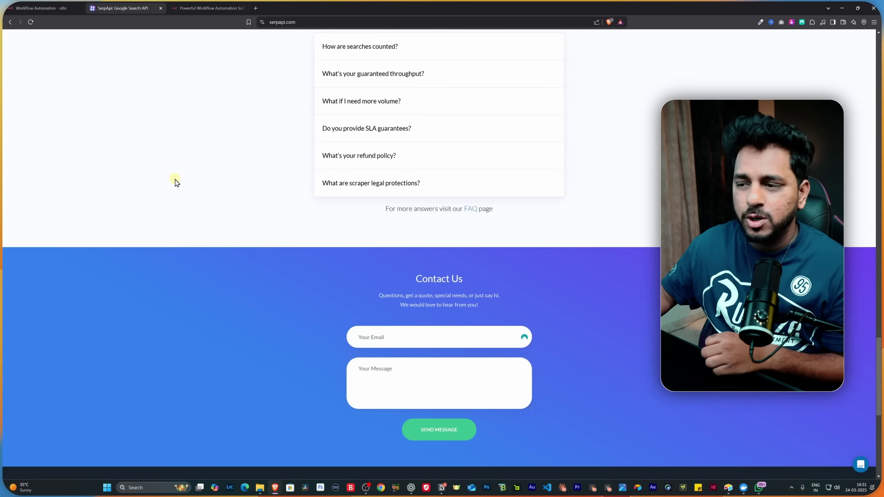
pyautogui.scroll(20, 176, 181)
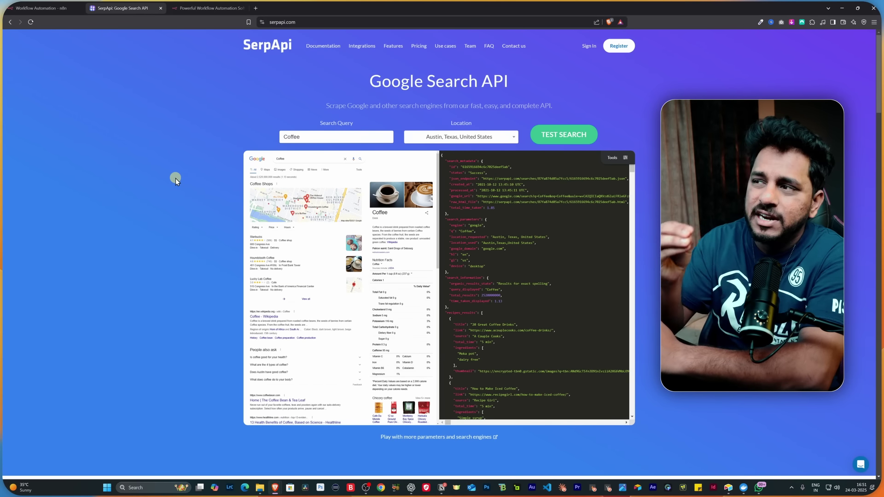
pyautogui.moveTo(383, 44)
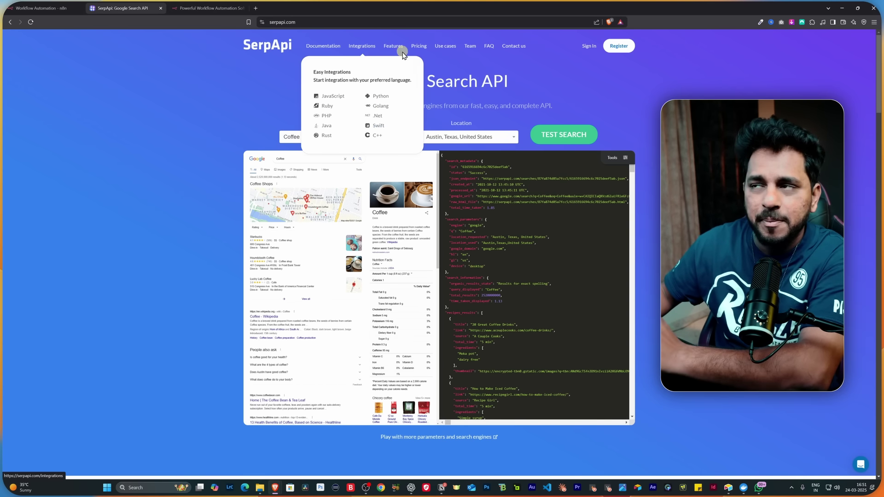
pyautogui.moveTo(449, 49)
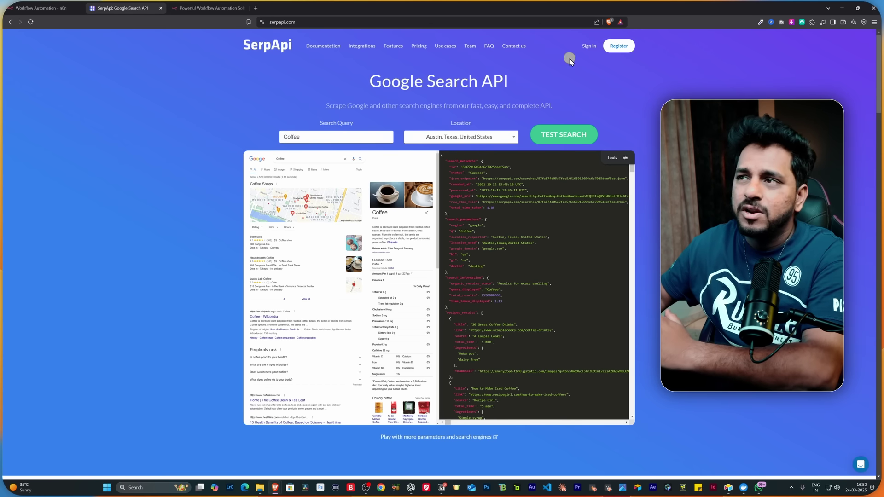
pyautogui.click(586, 46)
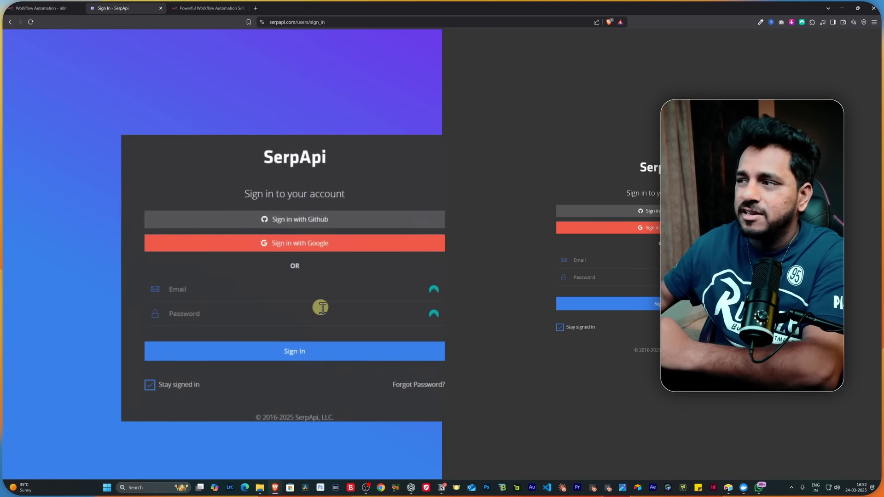
# - Sign in to SerpApi with the first Google account
pyautogui.click(223, 251)
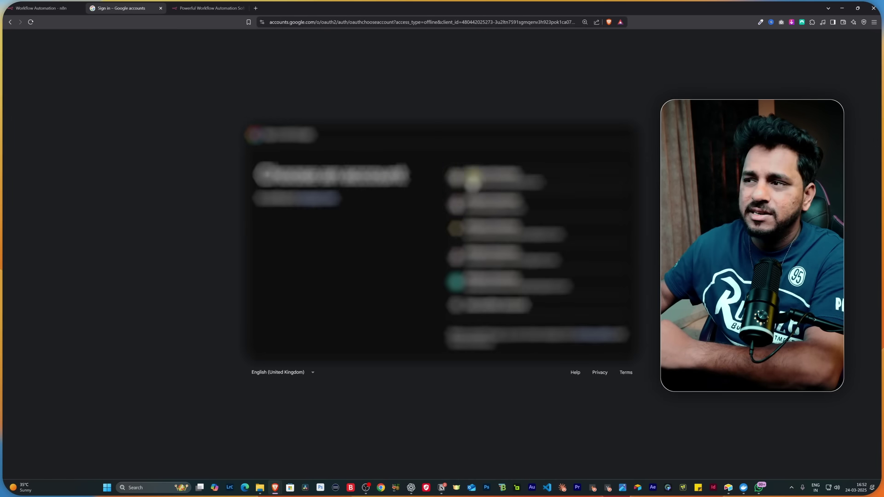
pyautogui.click(473, 180)
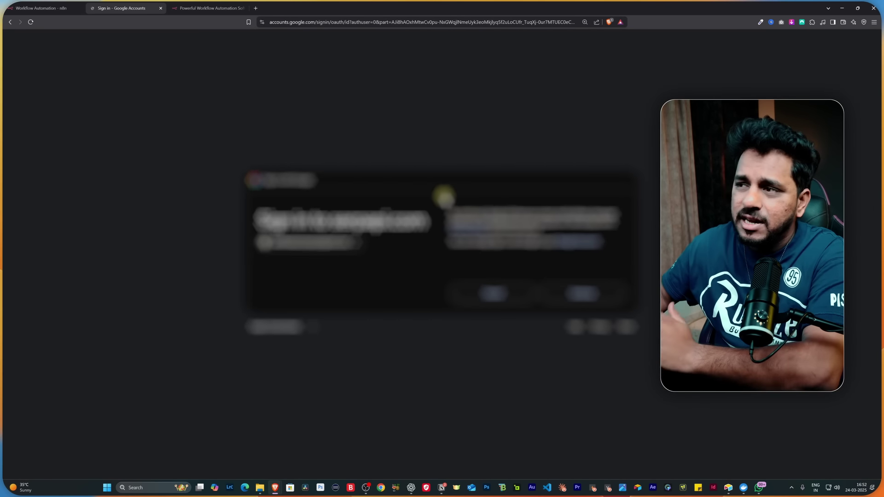
pyautogui.click(551, 290)
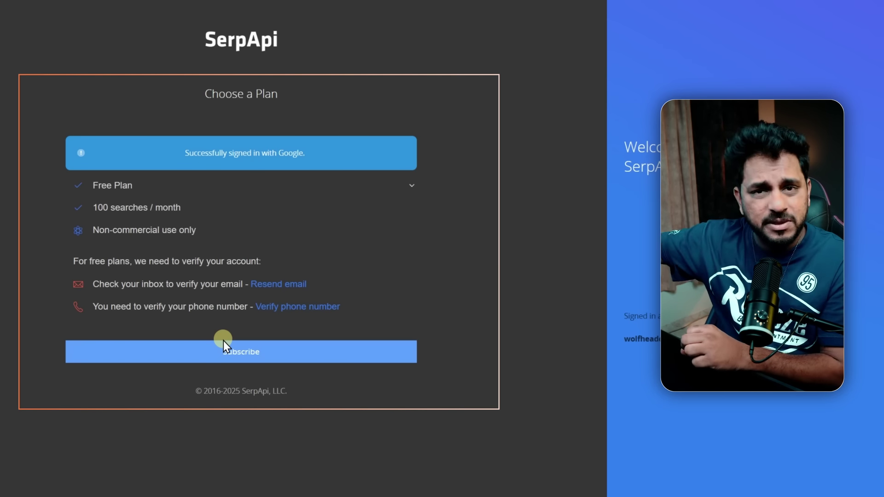
# - Subscribe to the Free Plan, solving the stairs image captcha
pyautogui.click(223, 342)
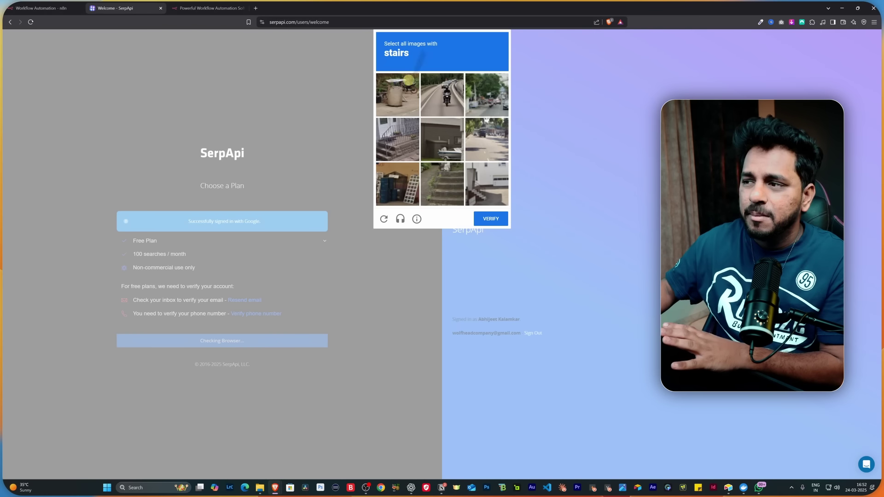
pyautogui.click(414, 136)
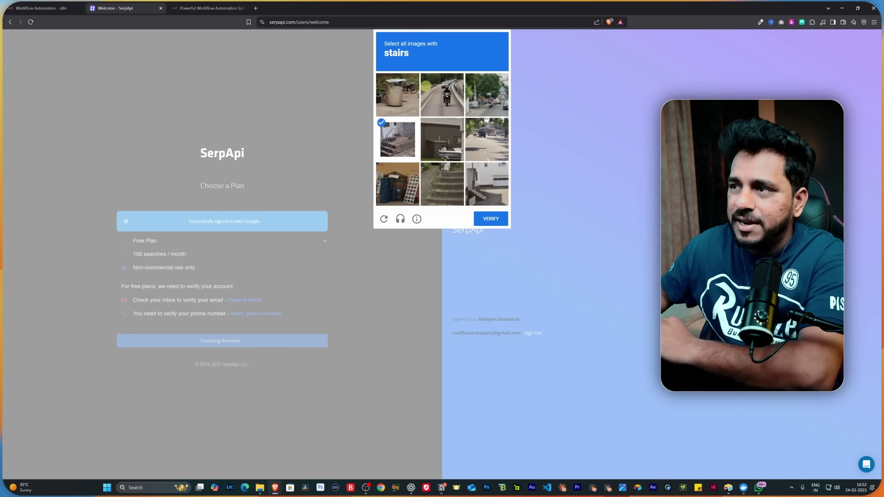
pyautogui.click(444, 199)
pyautogui.click(486, 205)
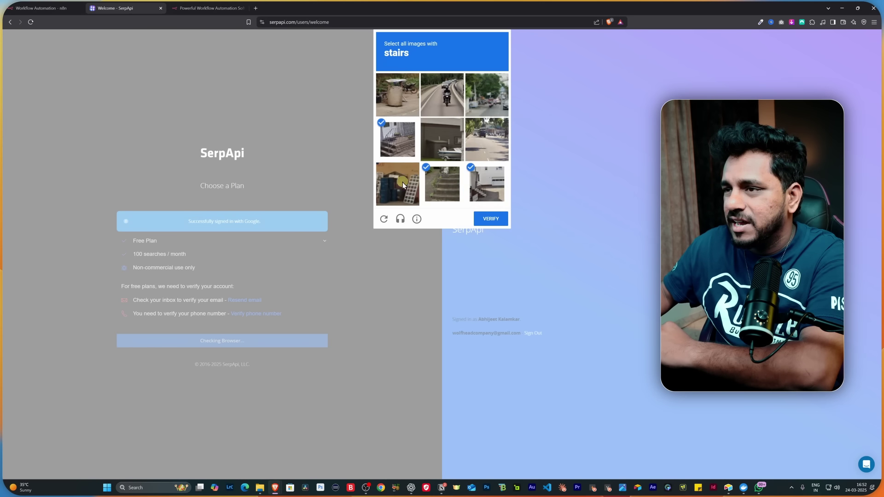
pyautogui.click(492, 219)
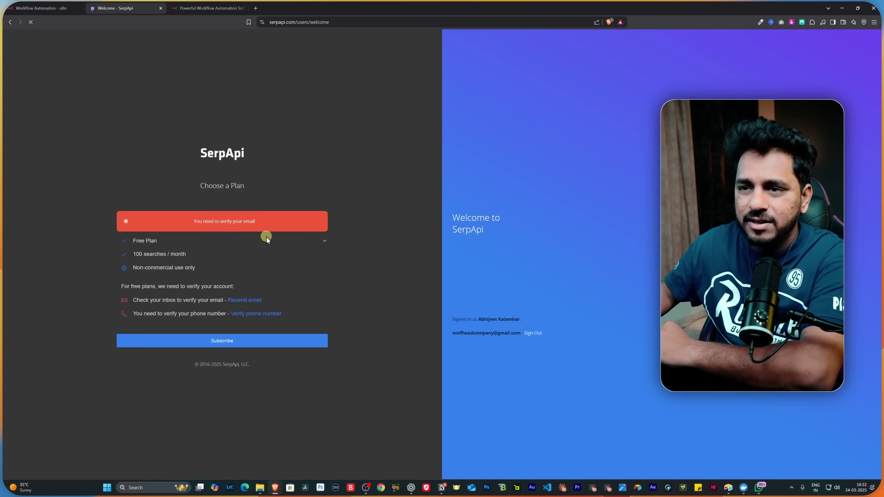
# - Open gmail.com in a new browser tab
pyautogui.click(256, 8)
pyautogui.write('gm')
pyautogui.press('Return')
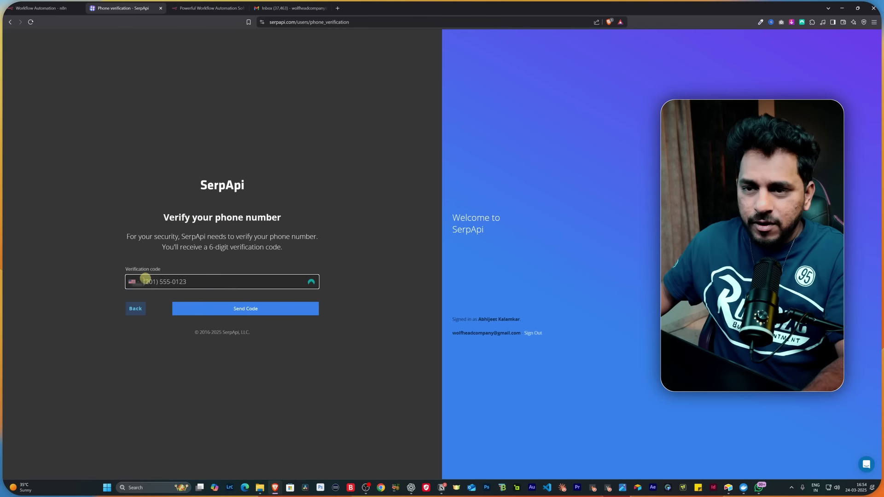
# - Verify an India (+91) phone number by entering the SMS verification code
pyautogui.click(134, 282)
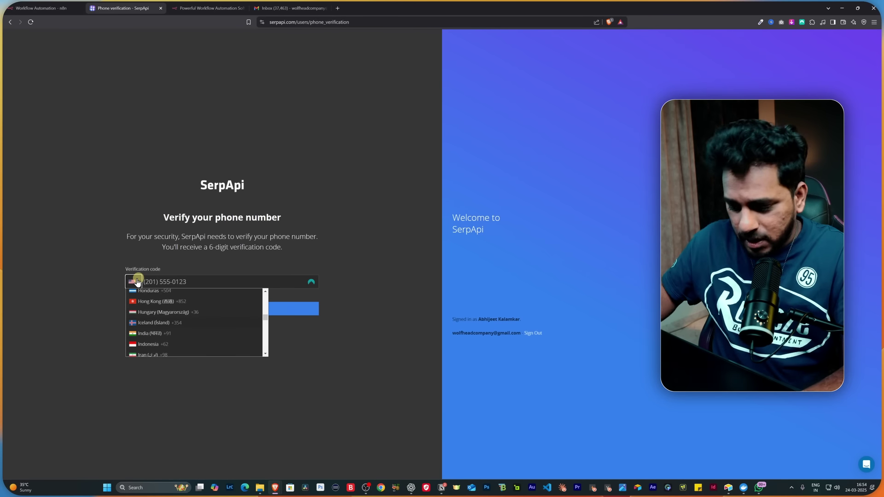
pyautogui.click(150, 333)
pyautogui.click(174, 282)
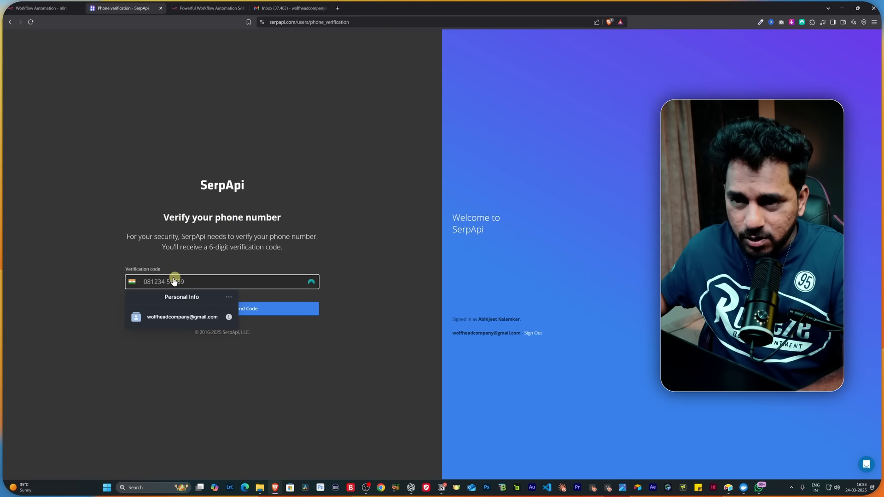
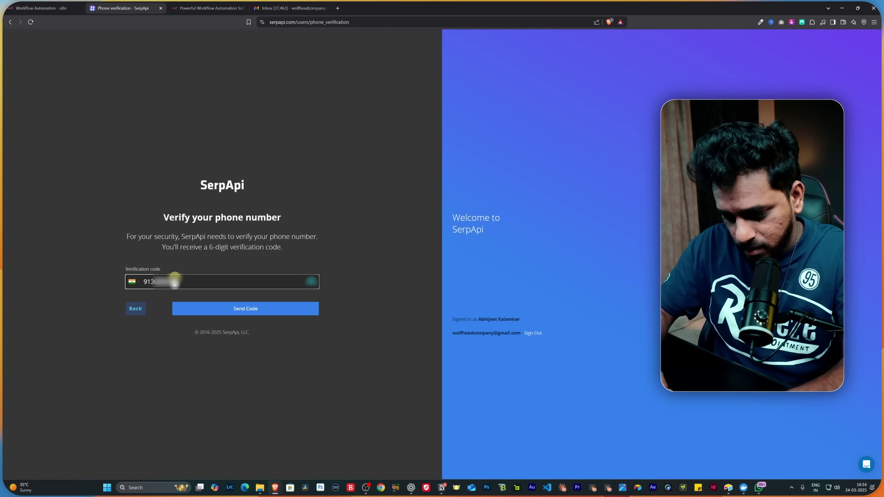
pyautogui.click(230, 309)
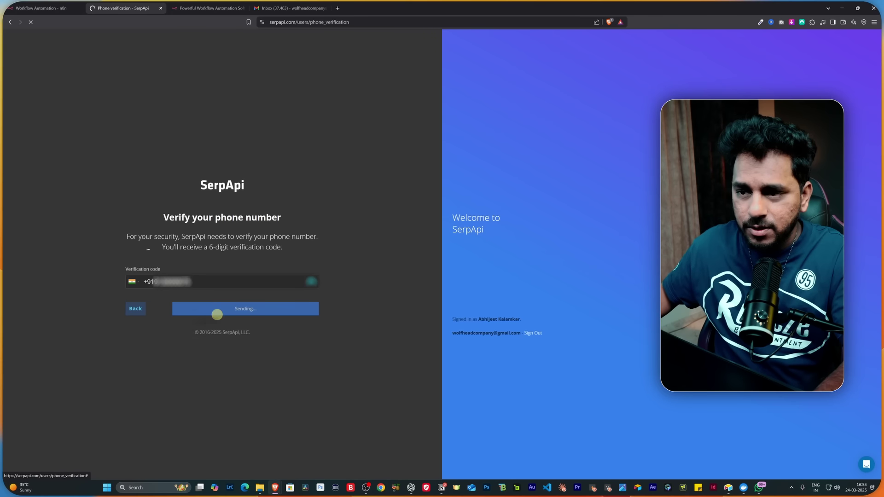
pyautogui.click(175, 291)
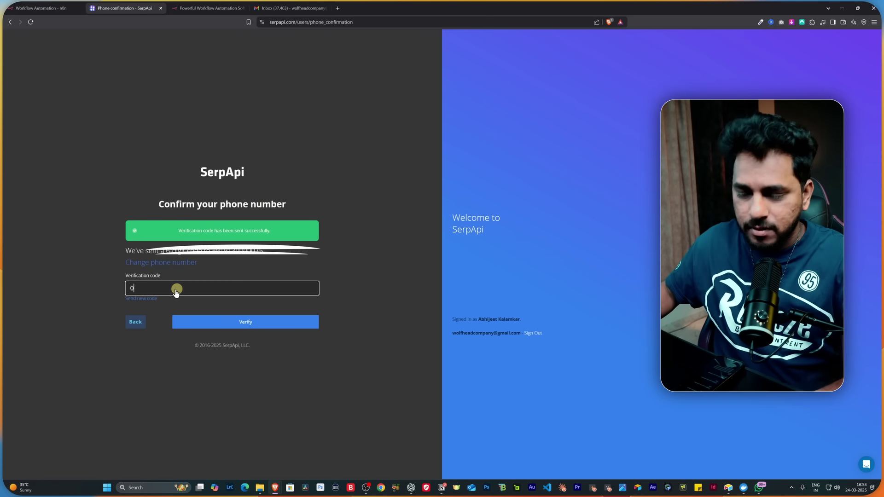
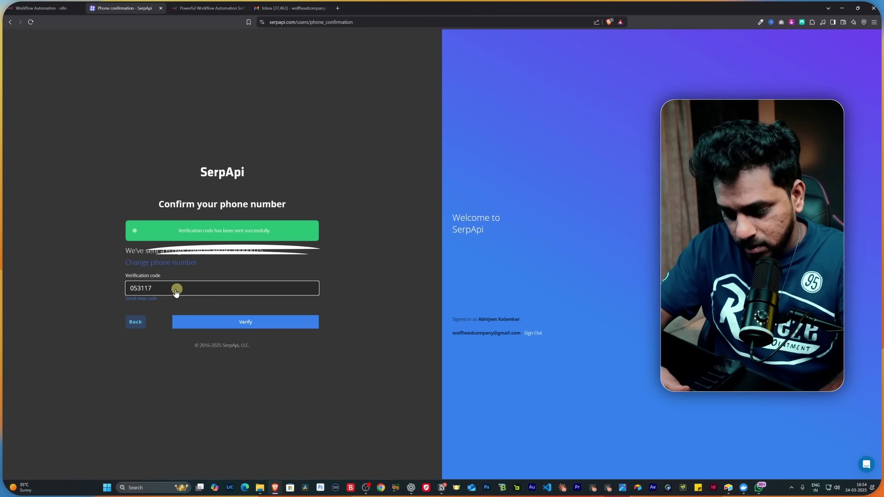
pyautogui.click(243, 321)
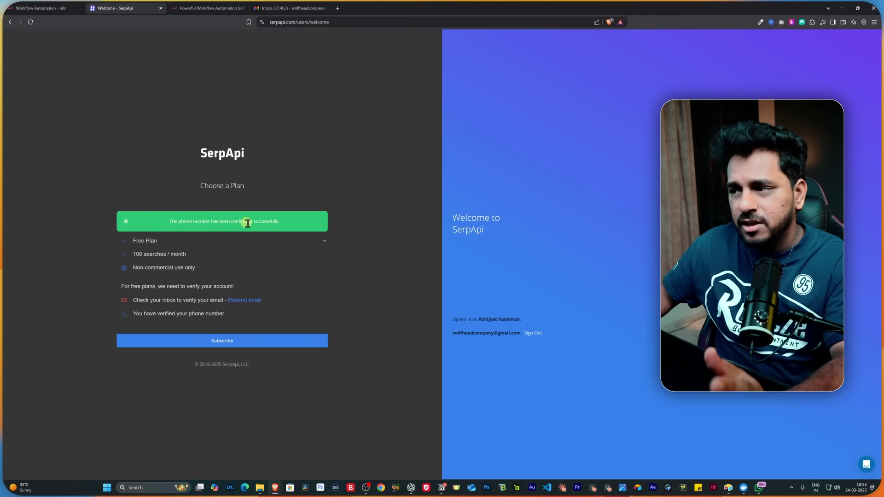
# - Retry the Free Plan subscription, solving the traffic-light reCAPTCHA
pyautogui.click(216, 340)
pyautogui.click(440, 96)
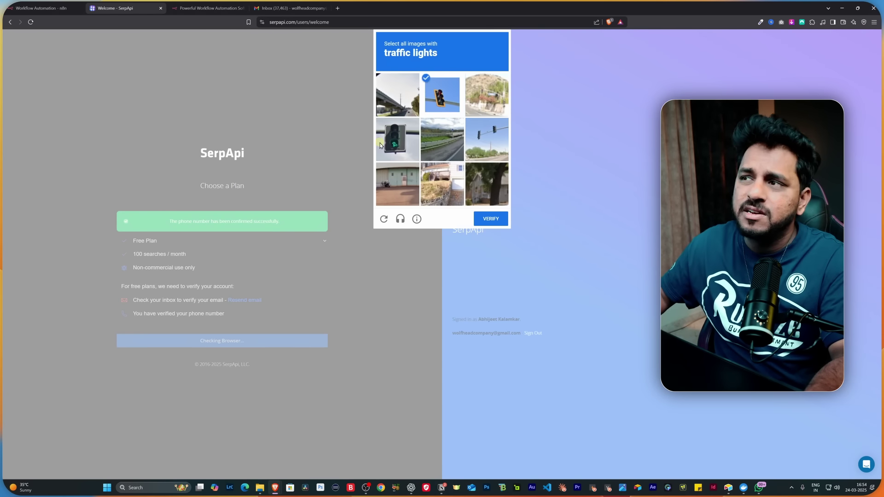
pyautogui.click(396, 139)
pyautogui.click(489, 223)
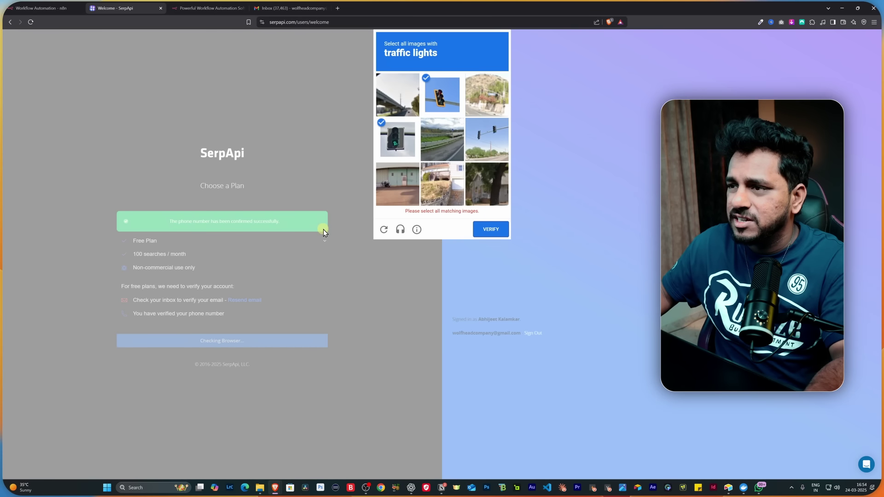
pyautogui.click(474, 140)
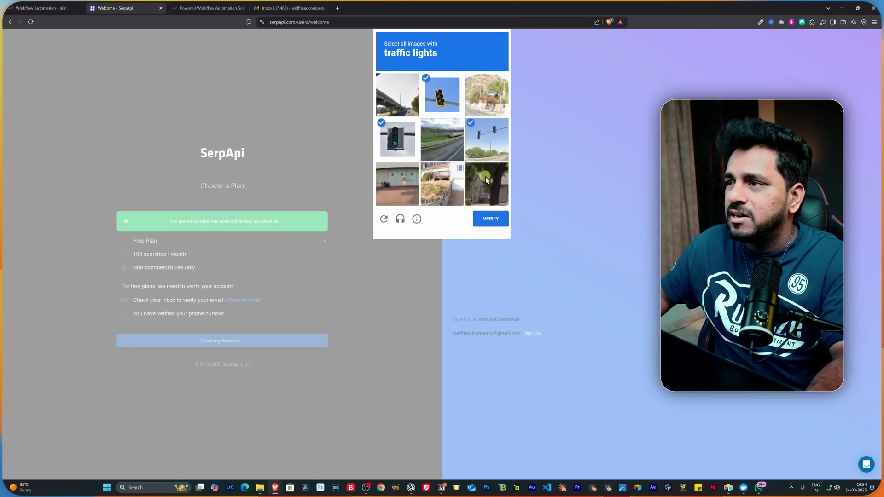
pyautogui.click(481, 222)
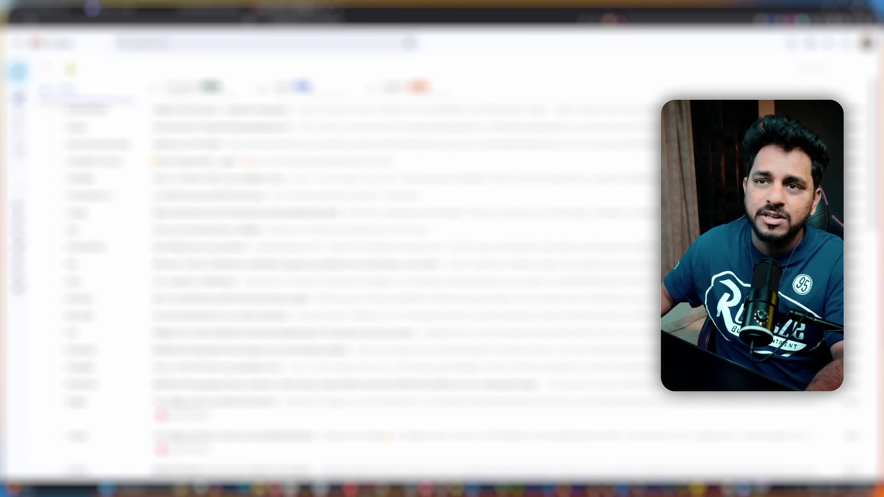
# - Find SerpApi's confirmation email in a Gmail folder under More and open it
pyautogui.click(352, 90)
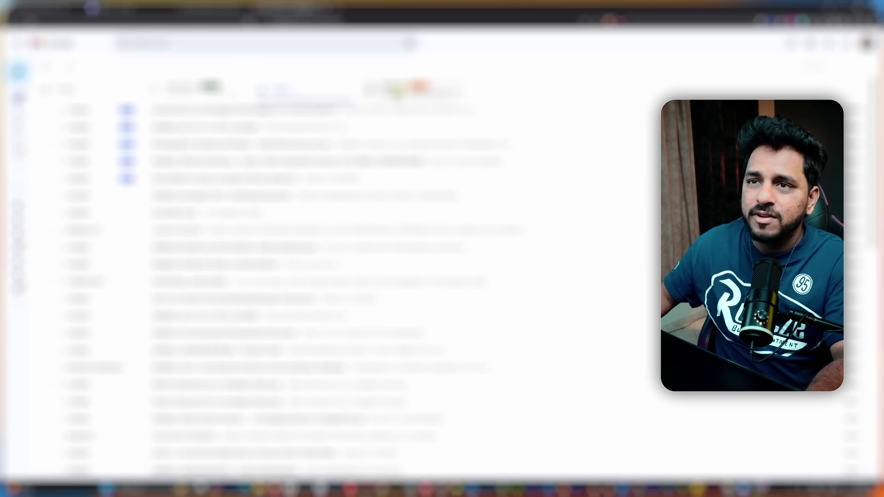
pyautogui.click(397, 91)
pyautogui.click(93, 89)
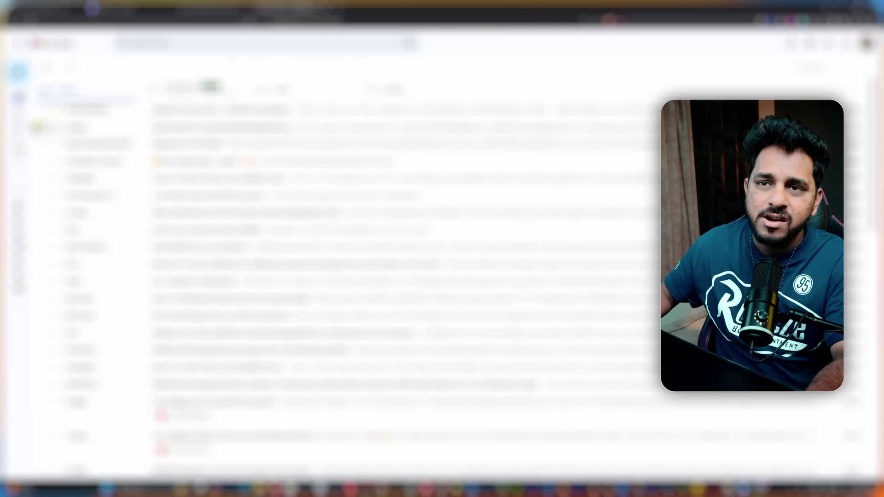
pyautogui.moveTo(24, 152)
pyautogui.click(35, 168)
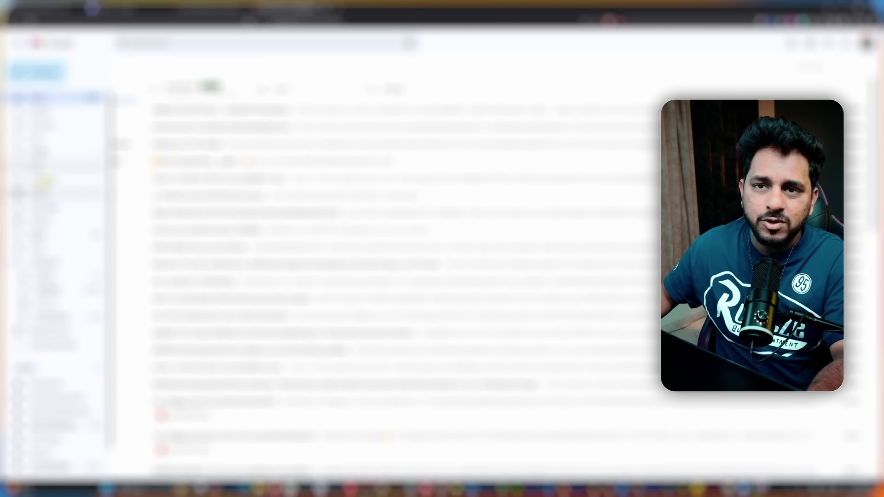
pyautogui.click(43, 237)
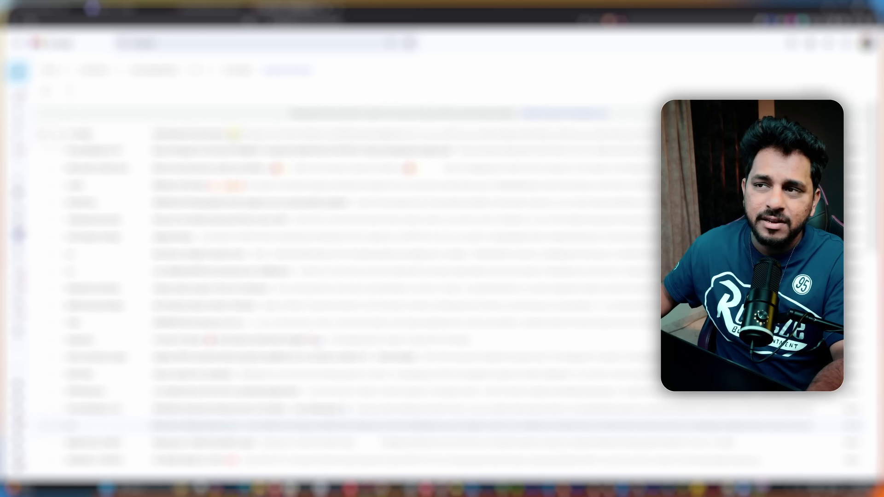
pyautogui.click(234, 134)
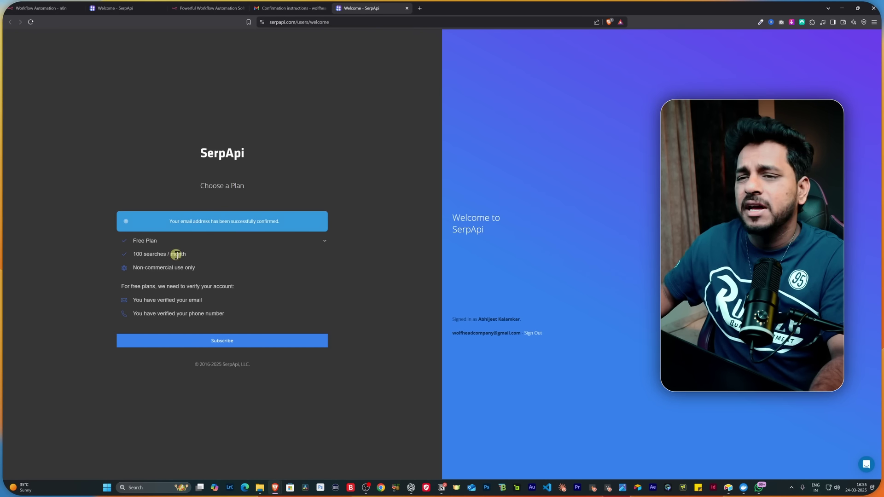
# - Subscribe to the SerpApi Free Plan, passing the bridges reCAPTCHA
pyautogui.click(234, 340)
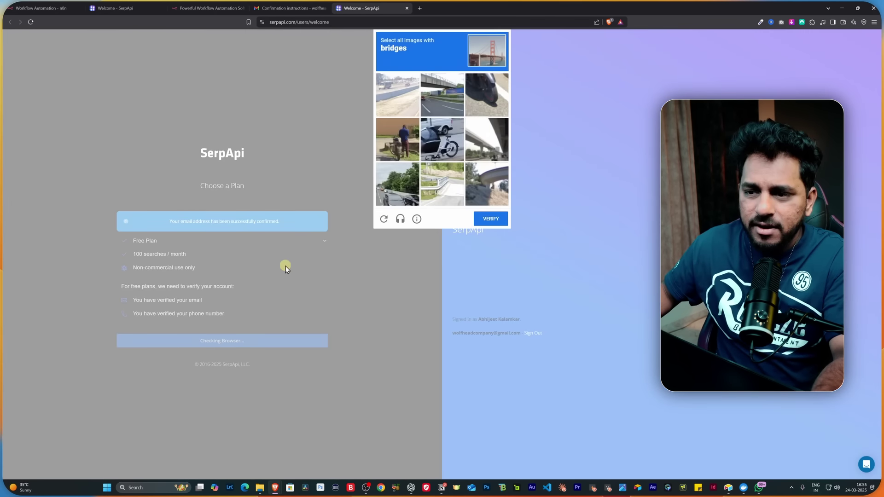
pyautogui.click(440, 91)
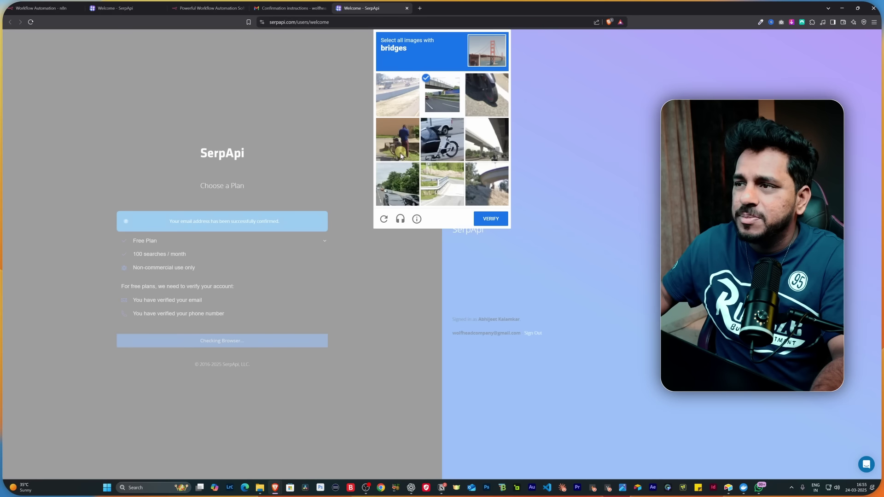
pyautogui.click(433, 190)
pyautogui.click(491, 134)
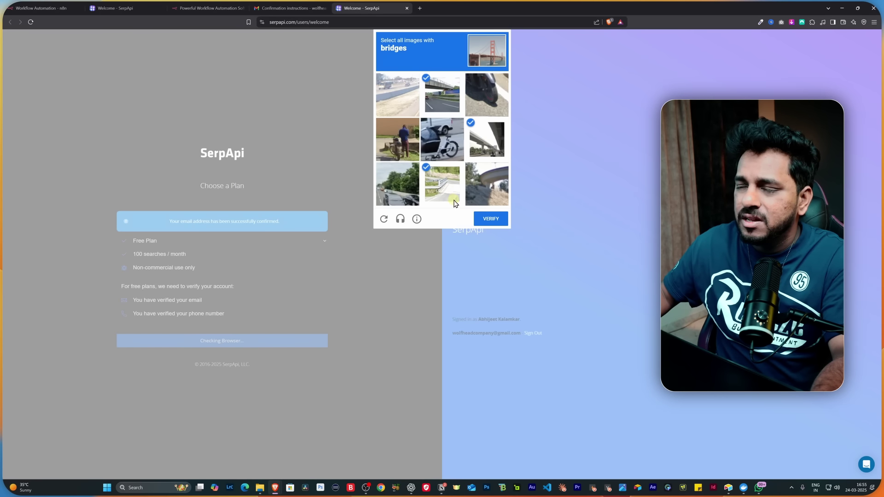
pyautogui.click(497, 221)
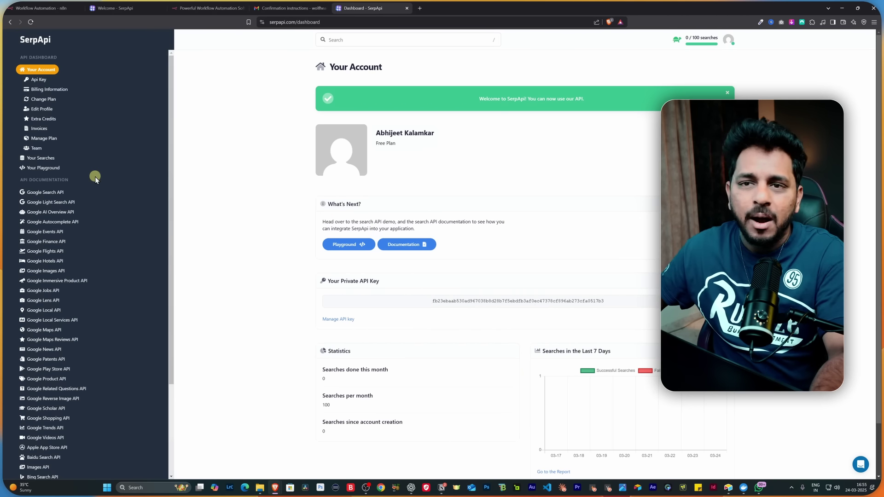
# - Bring up the SerpApi private API key page, then return to the n8n workflow
pyautogui.scroll(-2, 48, 196)
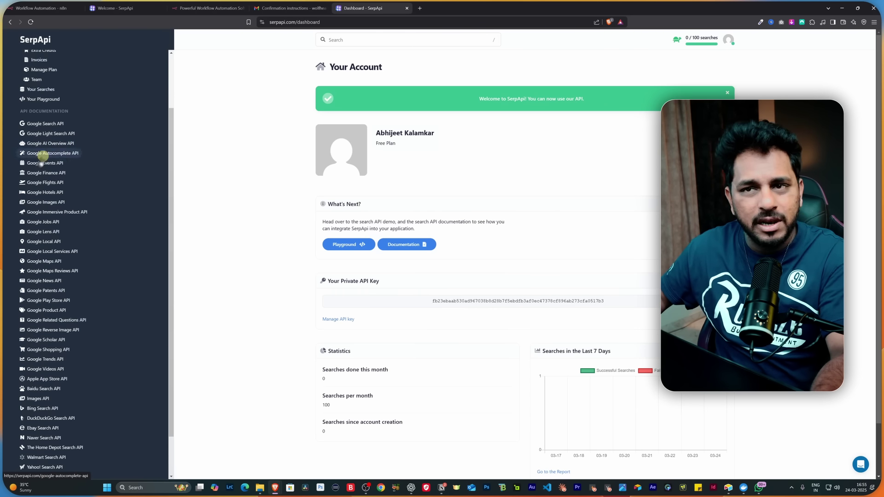
pyautogui.scroll(-2, 64, 200)
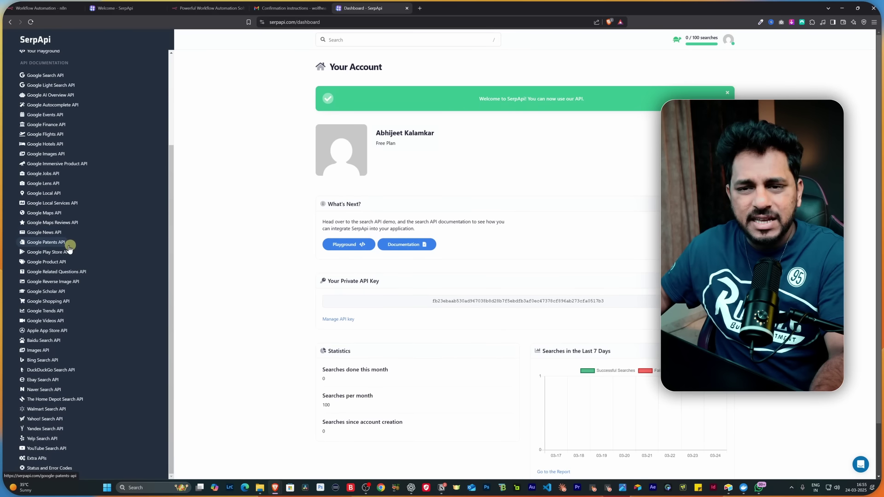
pyautogui.scroll(3, 77, 197)
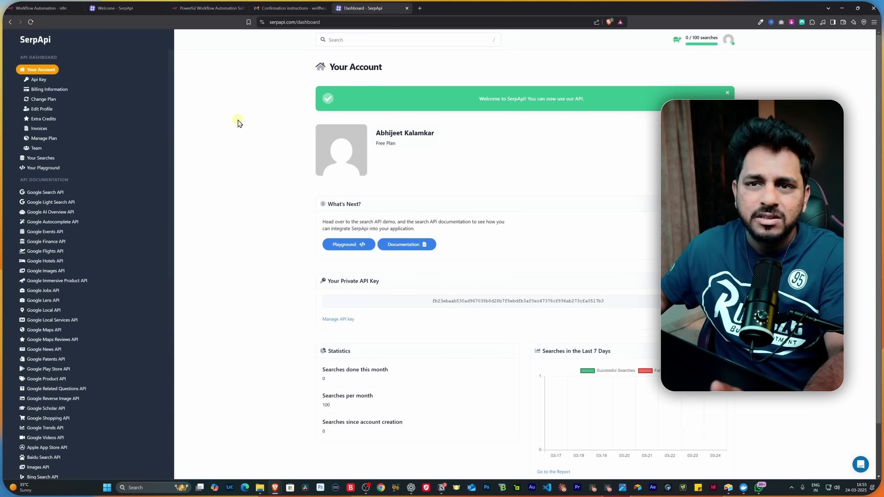
pyautogui.click(39, 80)
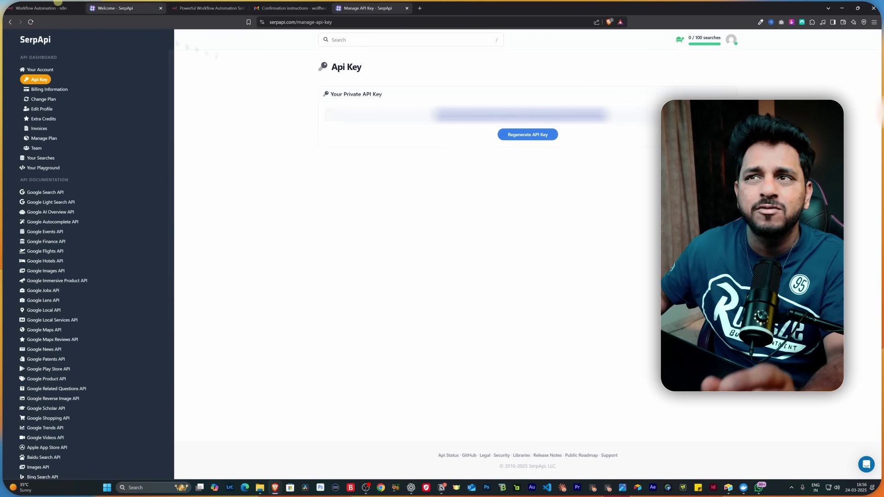
pyautogui.hotkey('ctrl', '1')
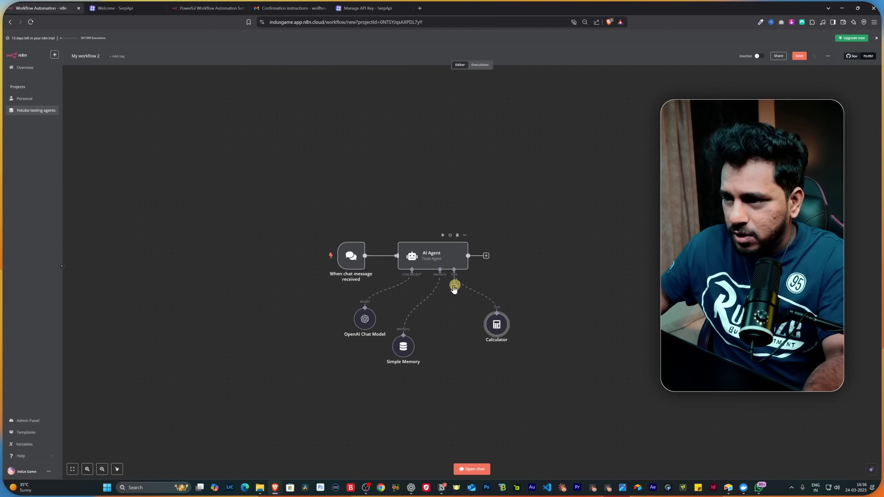
# - Add the SerpApi Google Search tool to the AI Agent by searching 'serp'
pyautogui.click(453, 287)
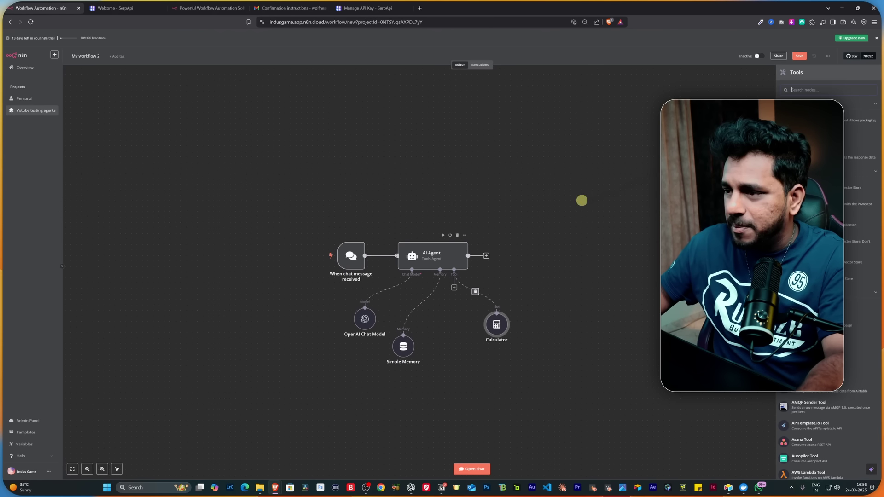
pyautogui.write('serp')
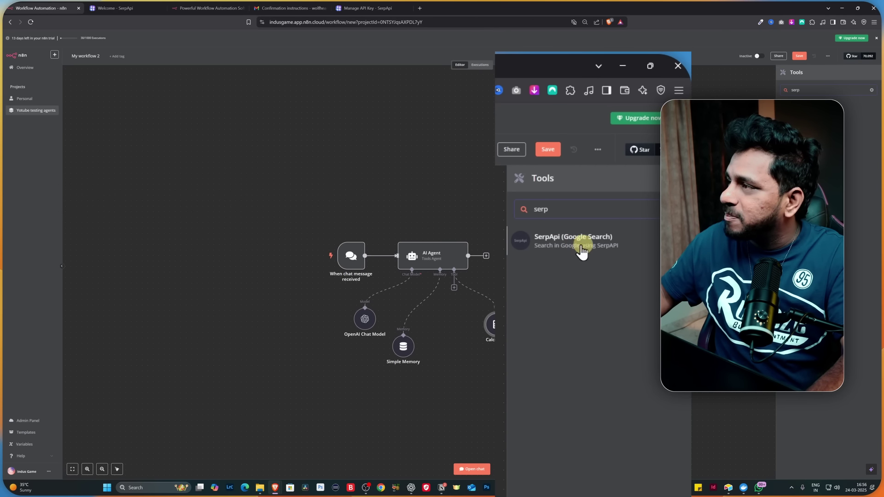
pyautogui.click(842, 113)
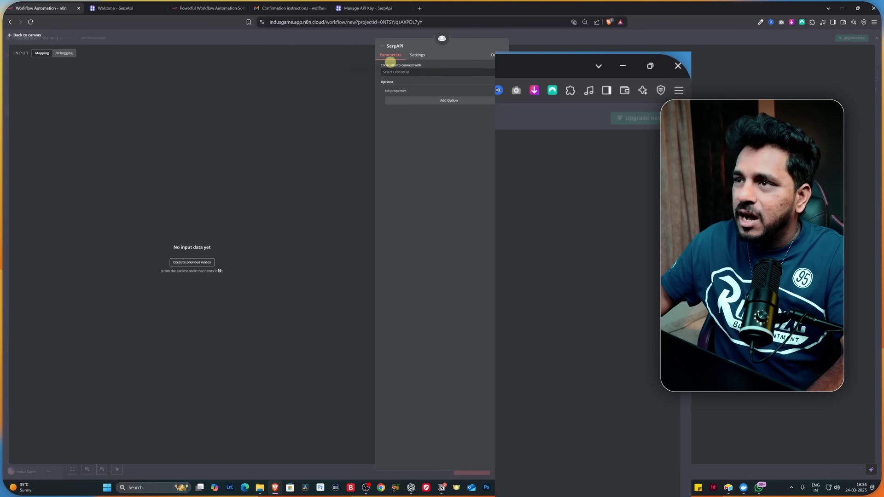
# - Create and save a new SerpAPI account credential using the API key
pyautogui.click(388, 74)
pyautogui.click(394, 84)
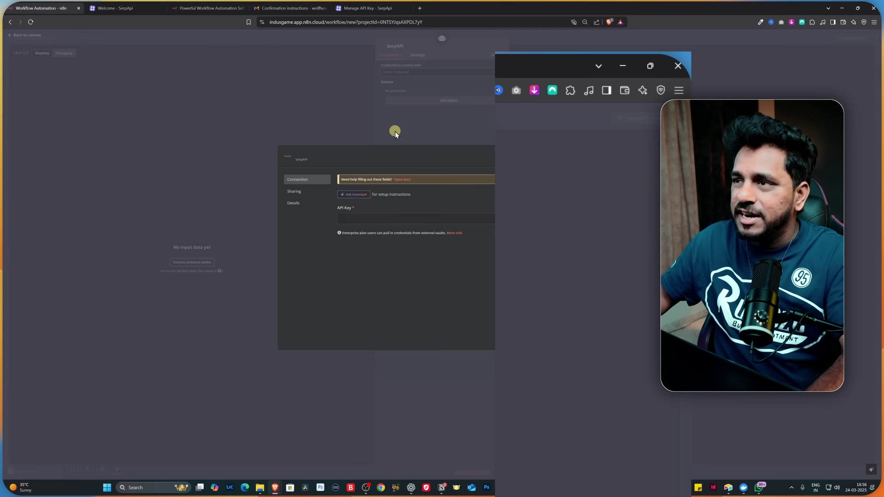
pyautogui.click(350, 221)
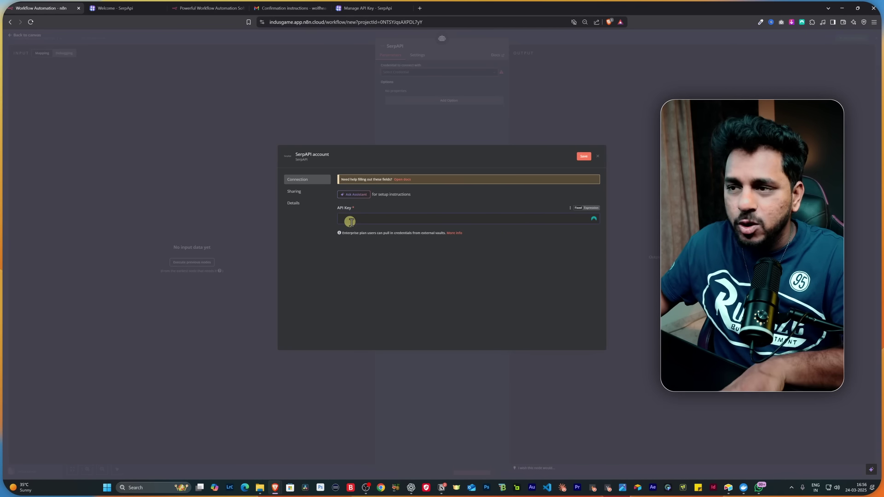
pyautogui.click(584, 157)
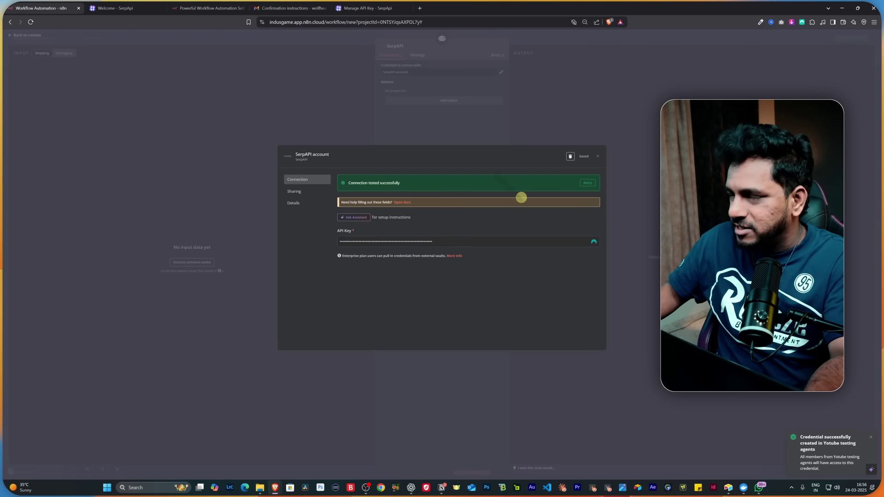
pyautogui.click(474, 129)
pyautogui.click(26, 35)
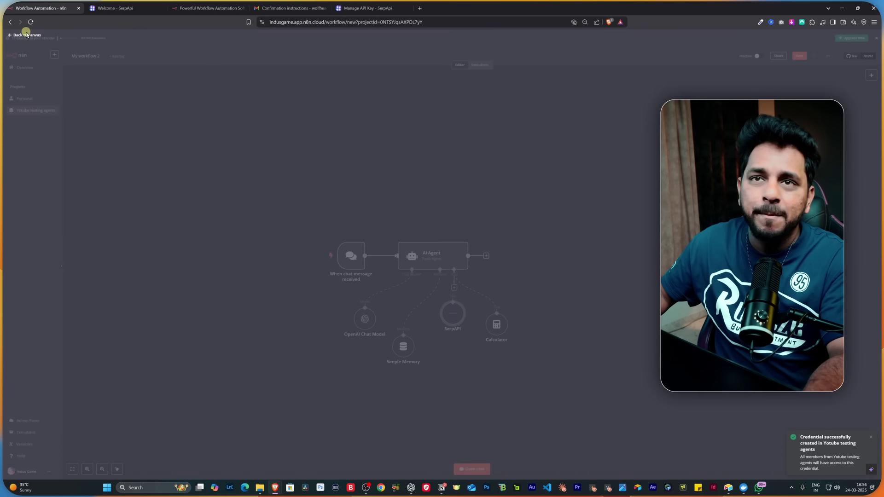